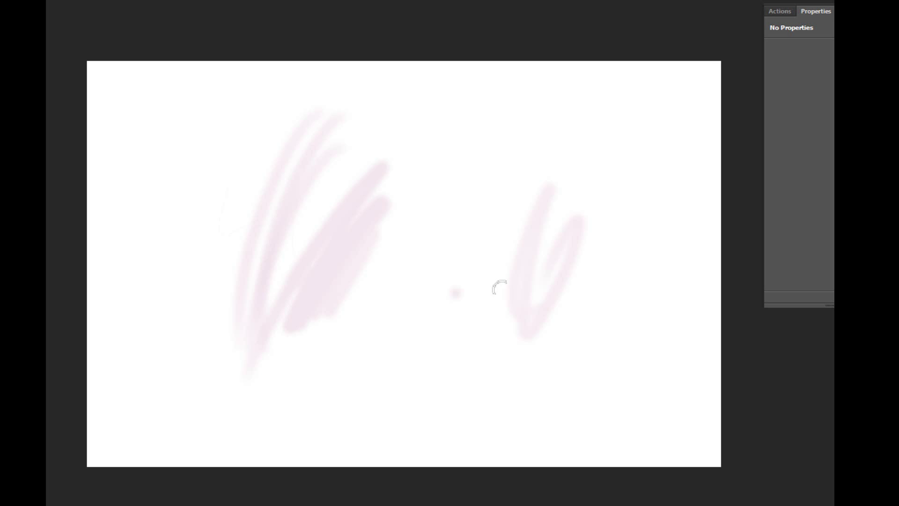
Step: Wash soft pink over the canvas, then cover it with light grey for a soft background
mouse_move(367, 231)
mouse_down()
mouse_move(342, 184)
mouse_move(518, 311)
mouse_up()
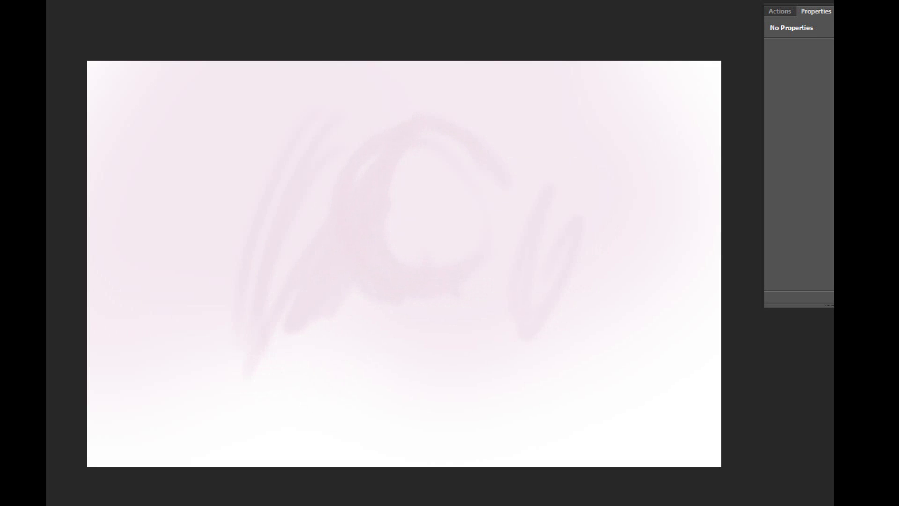
mouse_move(187, 141)
mouse_down()
mouse_move(556, 215)
mouse_move(608, 375)
mouse_move(375, 93)
mouse_move(291, 214)
mouse_up()
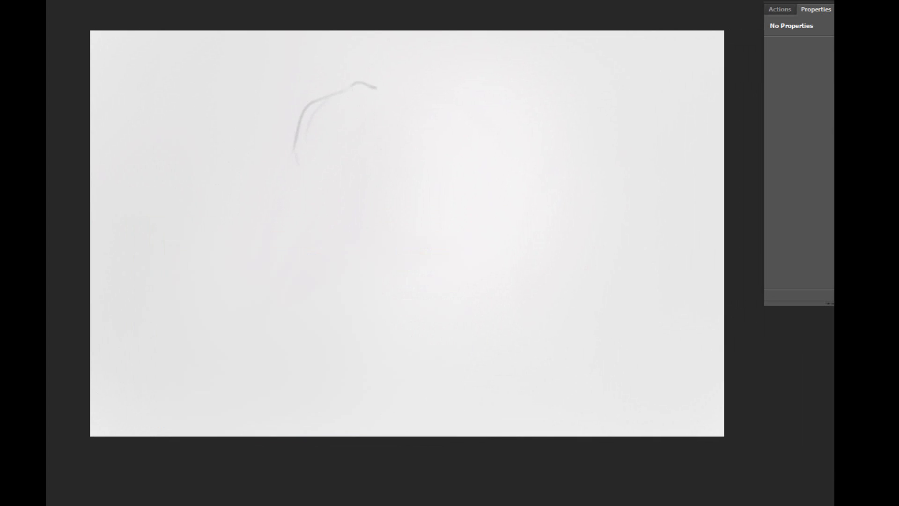
Step: Sketch both sides of the head outline and the body contours below it in grey
drag(257, 126, 281, 196)
drag(439, 75, 451, 185)
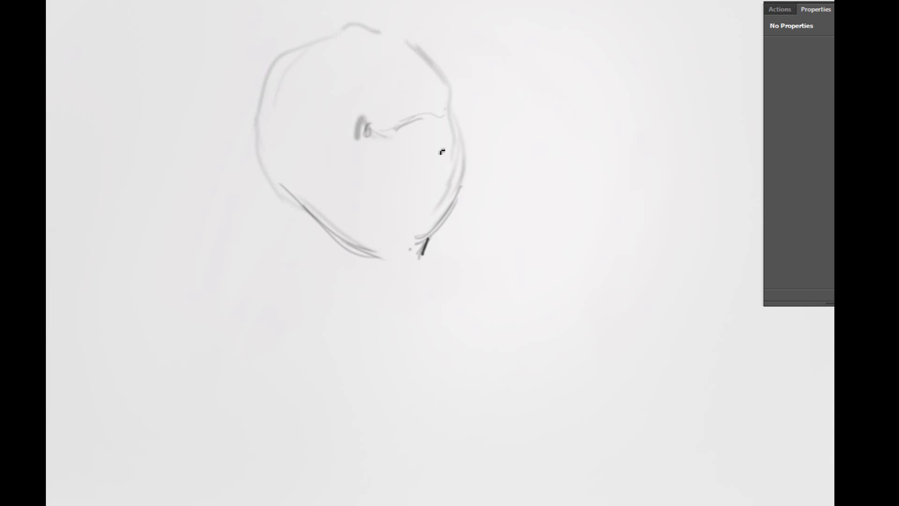
drag(267, 199, 301, 476)
drag(454, 230, 417, 474)
drag(450, 323, 382, 371)
drag(269, 281, 347, 365)
drag(229, 334, 218, 436)
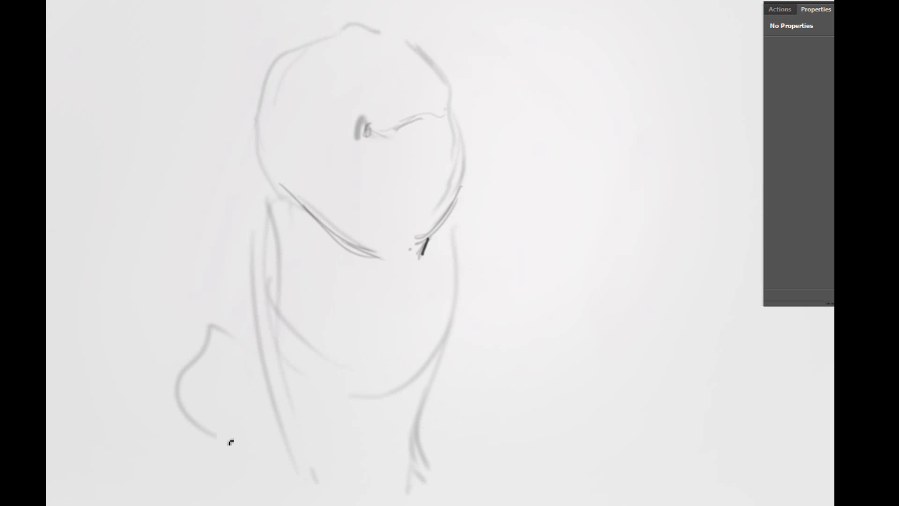
Step: Add haunch and head curves, the left ear, the eye and a darker right ear
drag(185, 337, 263, 440)
mouse_move(180, 375)
mouse_down()
mouse_move(187, 451)
mouse_move(250, 478)
mouse_up()
drag(435, 374, 452, 397)
drag(277, 42, 286, 196)
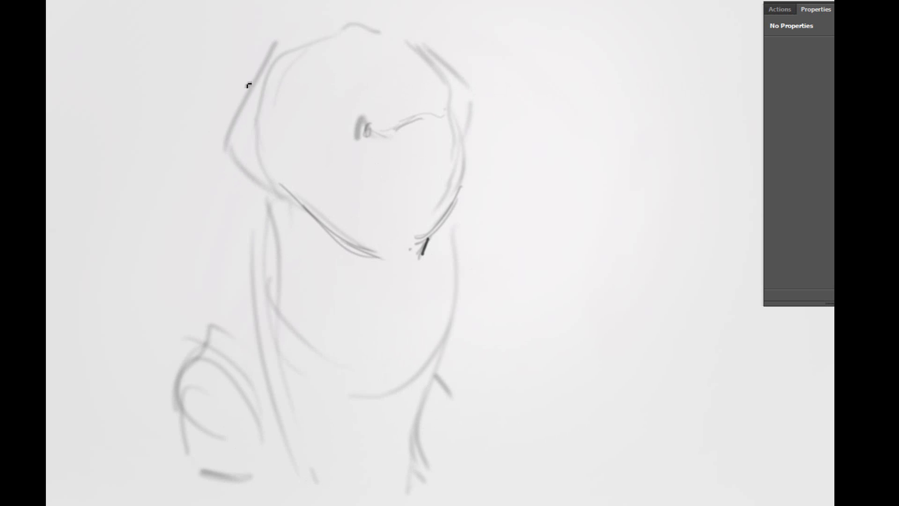
drag(261, 53, 215, 140)
drag(327, 71, 285, 105)
drag(411, 52, 447, 89)
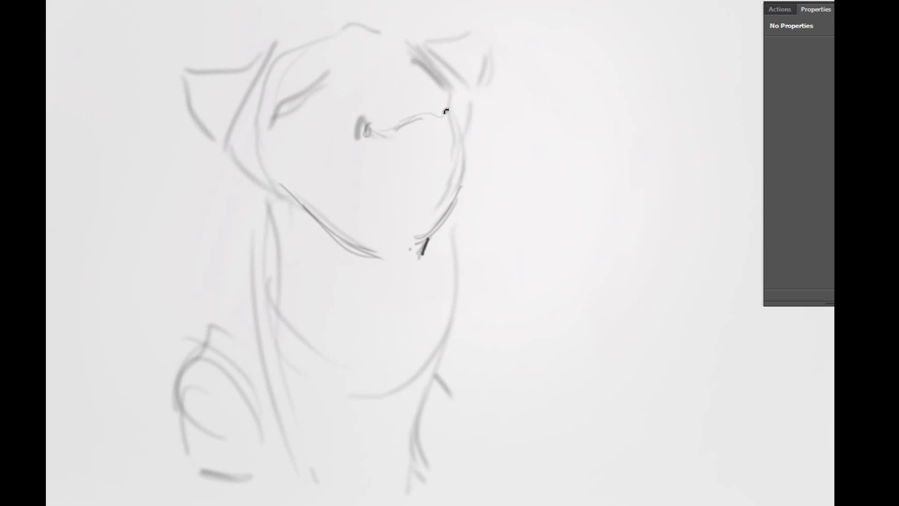
drag(396, 131, 441, 119)
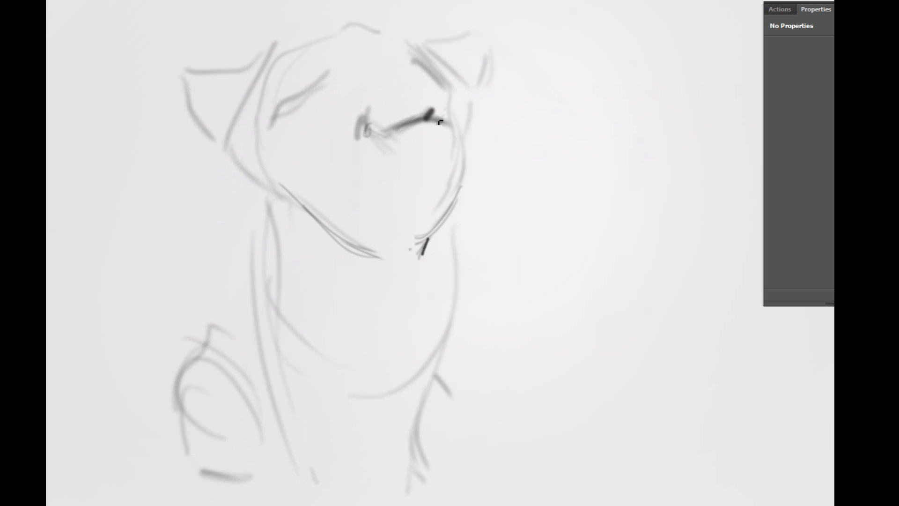
Step: Sketch the cheek curves and the brow strokes above the eye
mouse_move(261, 133)
mouse_down()
mouse_move(301, 195)
mouse_move(328, 199)
mouse_up()
drag(329, 164, 325, 210)
mouse_move(473, 107)
mouse_down()
mouse_move(468, 164)
mouse_move(445, 227)
mouse_up()
mouse_move(407, 77)
mouse_down()
mouse_move(407, 96)
mouse_move(450, 74)
mouse_up()
drag(436, 70, 384, 82)
drag(375, 34, 407, 65)
drag(319, 77, 461, 98)
Step: Sketch the round muzzle, the neck line and the right side of the neck and chest
drag(431, 136, 421, 221)
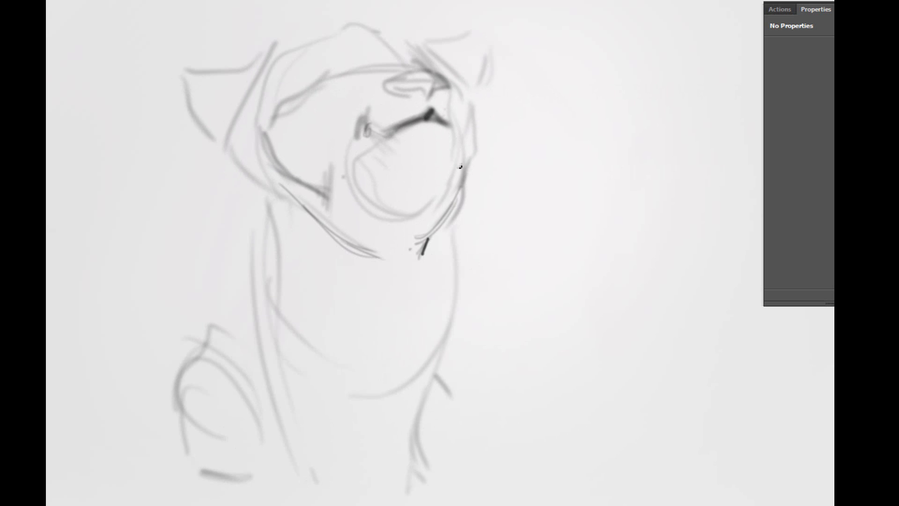
drag(461, 164, 435, 220)
drag(431, 216, 382, 215)
mouse_move(256, 180)
mouse_down()
mouse_move(313, 273)
mouse_move(322, 358)
mouse_up()
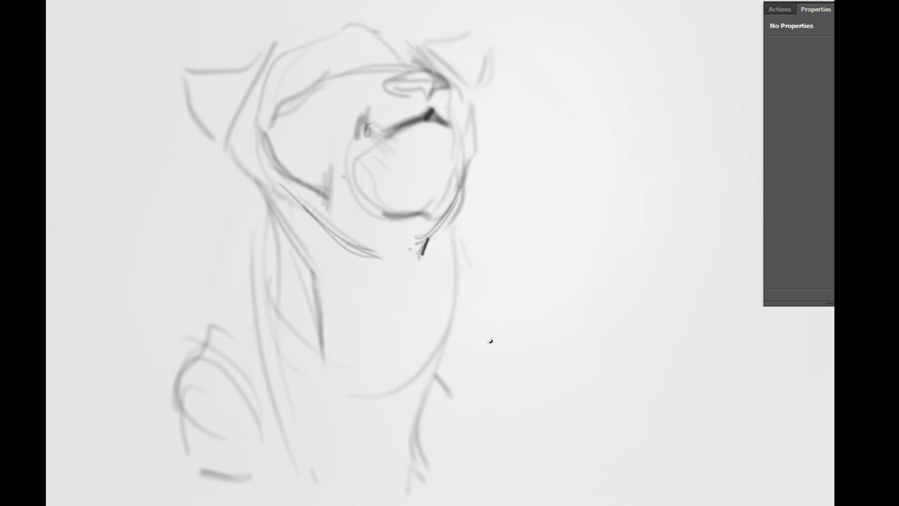
drag(436, 248, 453, 323)
drag(450, 326, 436, 360)
drag(363, 374, 437, 358)
drag(349, 391, 412, 381)
Step: Sketch a necktie and collar below the chin and darken the left neck line
mouse_move(395, 279)
mouse_down()
mouse_move(398, 375)
mouse_move(407, 356)
mouse_up()
drag(387, 264, 414, 290)
drag(356, 248, 400, 272)
drag(428, 248, 412, 266)
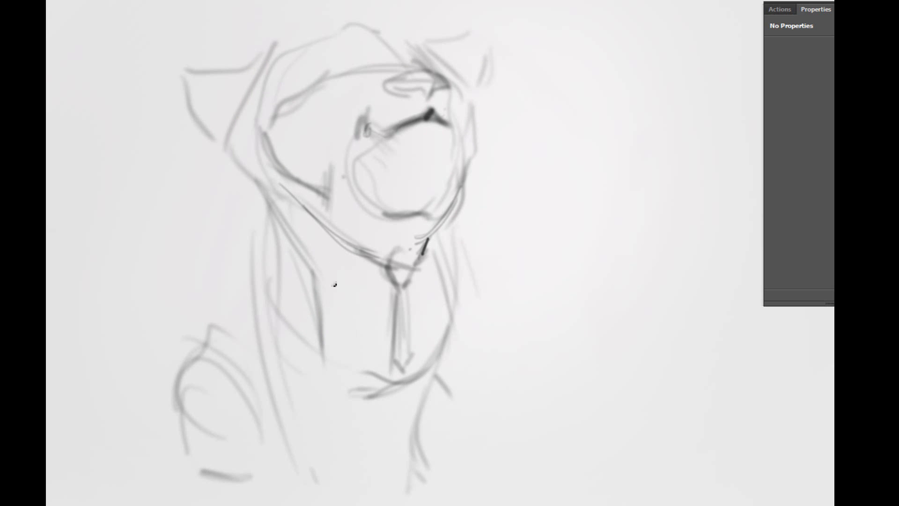
drag(268, 202, 316, 286)
Step: Add neck, chest and shoulder lines and the left side of the torso
drag(437, 237, 460, 286)
drag(315, 337, 335, 443)
drag(258, 217, 249, 305)
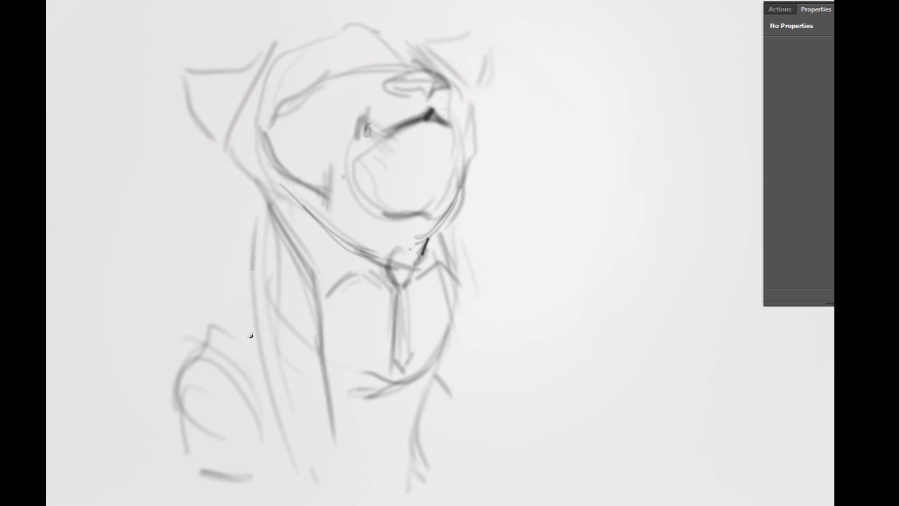
drag(316, 355, 253, 321)
drag(469, 284, 465, 341)
mouse_move(259, 314)
mouse_down()
mouse_move(255, 382)
mouse_move(308, 486)
mouse_up()
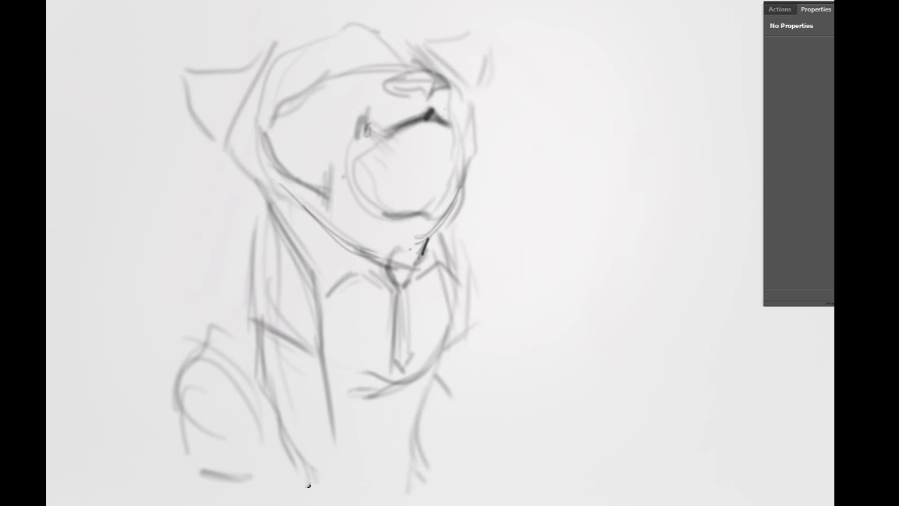
Step: Sketch the ground line, the right leg and the lower torso
drag(437, 498, 297, 496)
drag(466, 377, 442, 443)
drag(423, 370, 414, 452)
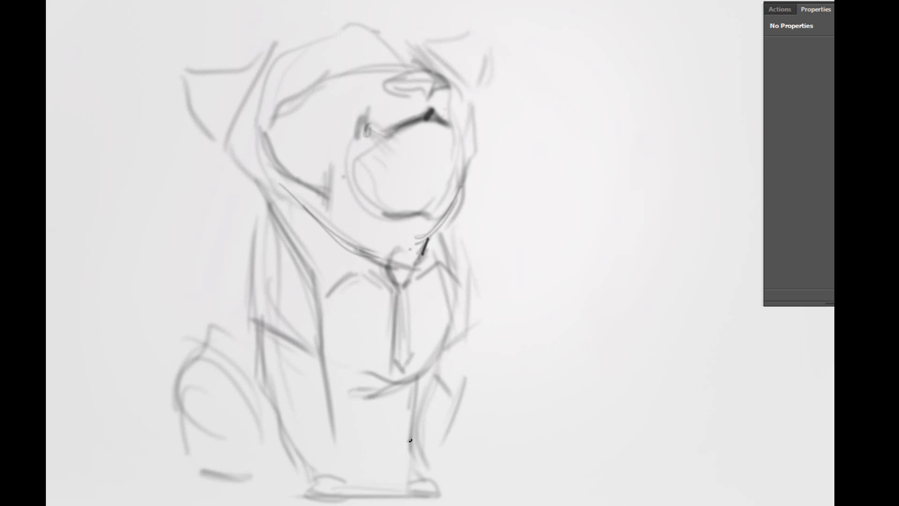
drag(412, 412, 410, 482)
drag(410, 384, 340, 419)
drag(405, 363, 426, 464)
Step: Sketch the haunch, back and tail lines
drag(388, 409, 352, 464)
drag(407, 468, 241, 478)
drag(210, 333, 187, 475)
drag(252, 335, 197, 339)
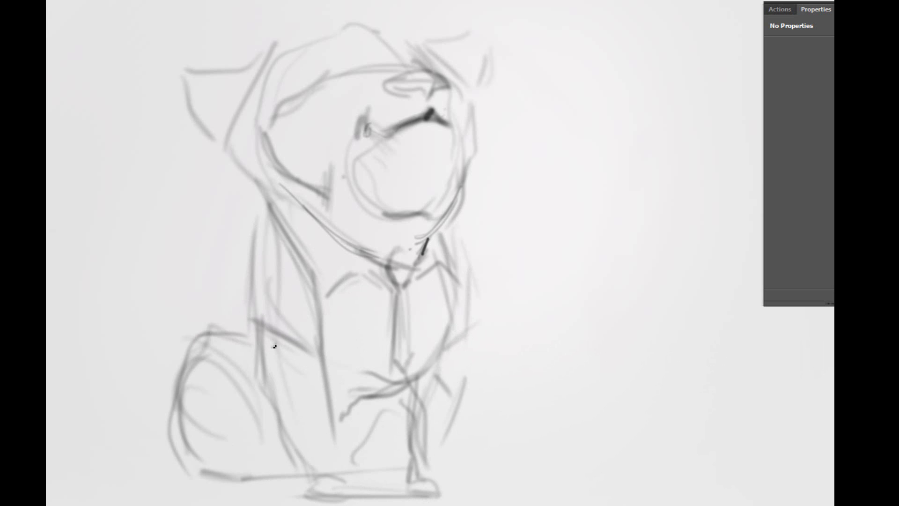
drag(265, 191, 237, 346)
drag(180, 264, 206, 346)
Step: Zoom in on the head and redraw the eye, nose and muzzle with darker lines
click(398, 174)
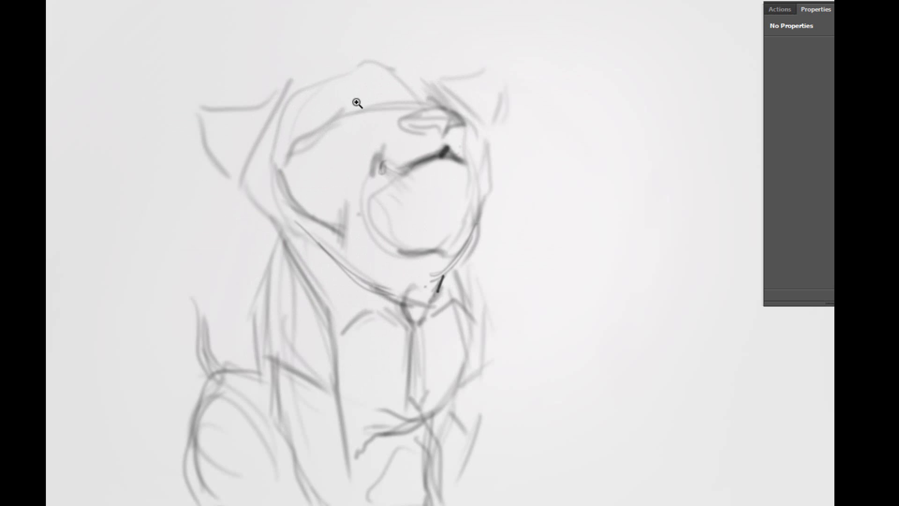
drag(350, 170, 341, 187)
drag(323, 152, 315, 178)
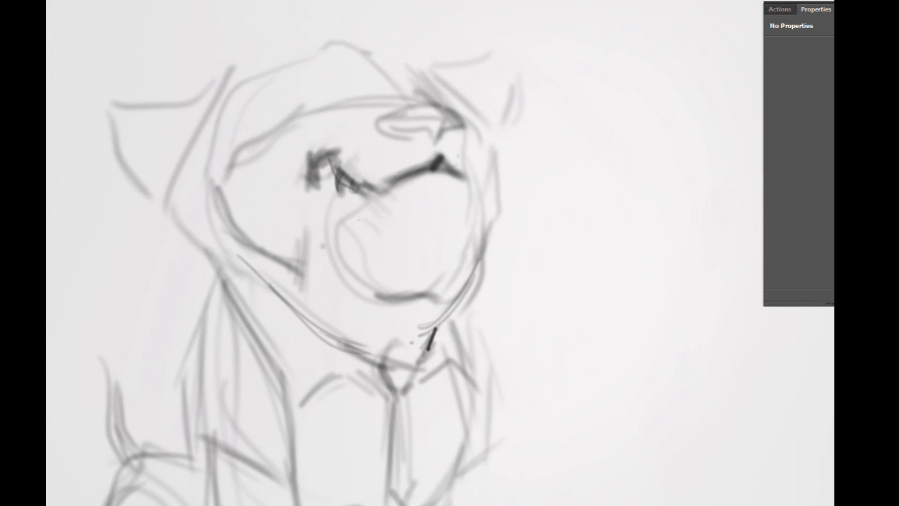
drag(478, 178, 487, 208)
mouse_move(330, 209)
mouse_down()
mouse_move(342, 265)
mouse_move(371, 295)
mouse_up()
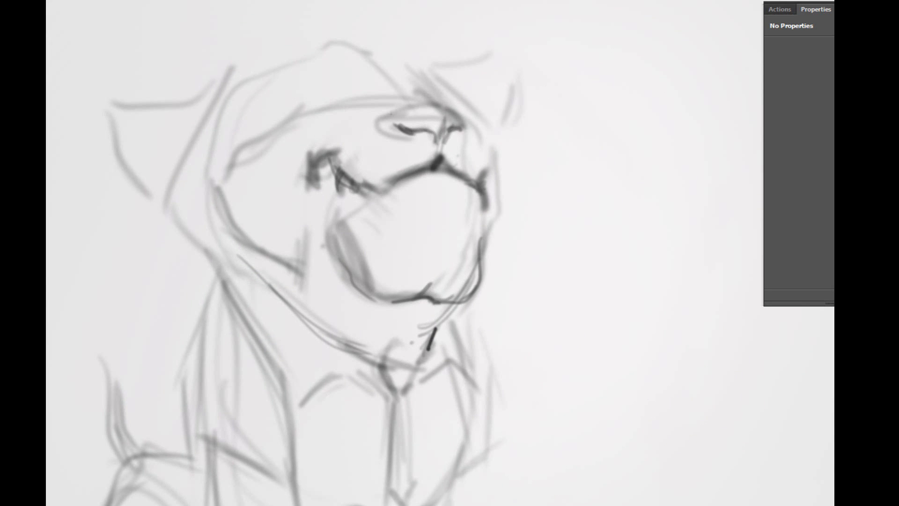
drag(384, 119, 469, 126)
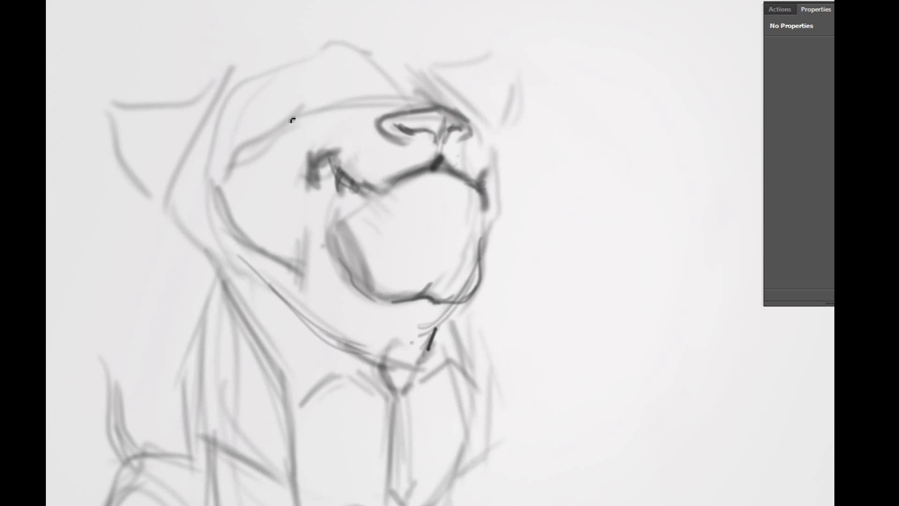
Step: Redraw the brow, both cheeks and the lower jaw line in darker strokes
drag(262, 133, 323, 103)
mouse_move(266, 132)
mouse_down()
mouse_move(306, 100)
mouse_move(328, 105)
mouse_up()
mouse_move(220, 174)
mouse_down()
mouse_move(238, 244)
mouse_move(295, 259)
mouse_up()
drag(499, 169, 482, 260)
drag(255, 282, 376, 364)
Step: Define the chin's bottom edge, ink the tie and shade under the jaw
drag(374, 365, 374, 293)
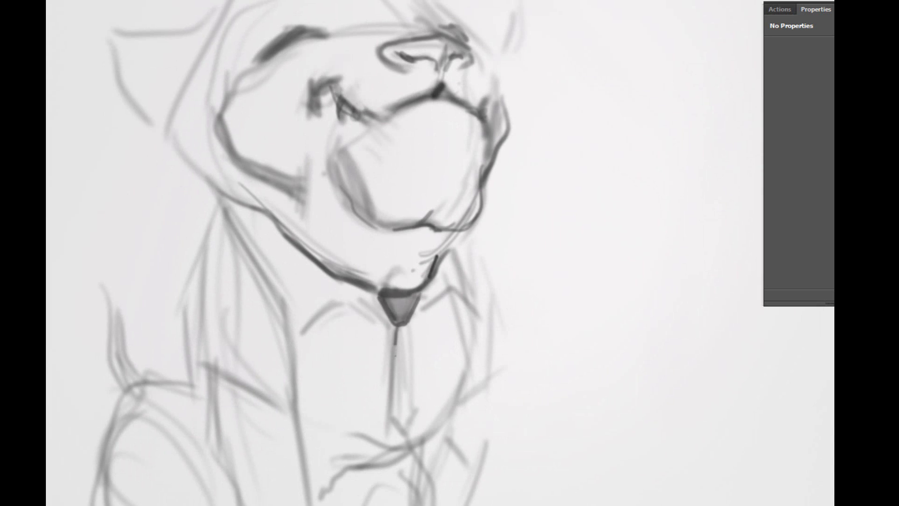
drag(410, 322, 414, 424)
drag(288, 236, 388, 323)
drag(302, 255, 388, 323)
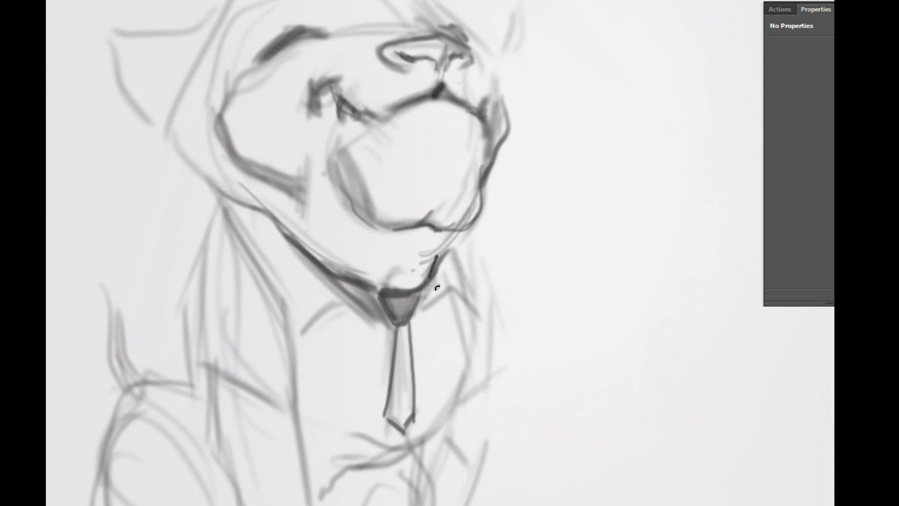
mouse_move(447, 257)
mouse_down()
mouse_move(412, 323)
mouse_move(478, 319)
mouse_up()
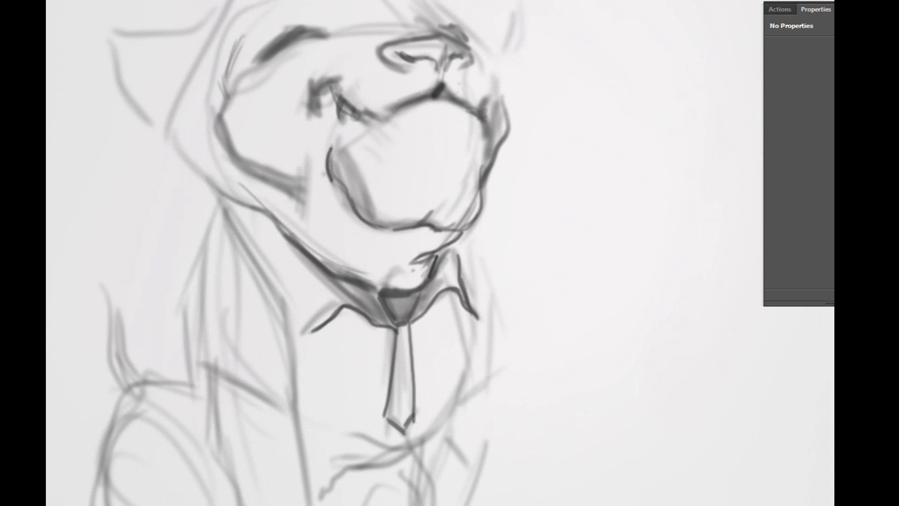
Step: Outline both ears, shade their insides grey, and add a bold shoulder stroke
drag(234, 19, 215, 94)
drag(327, 21, 349, 25)
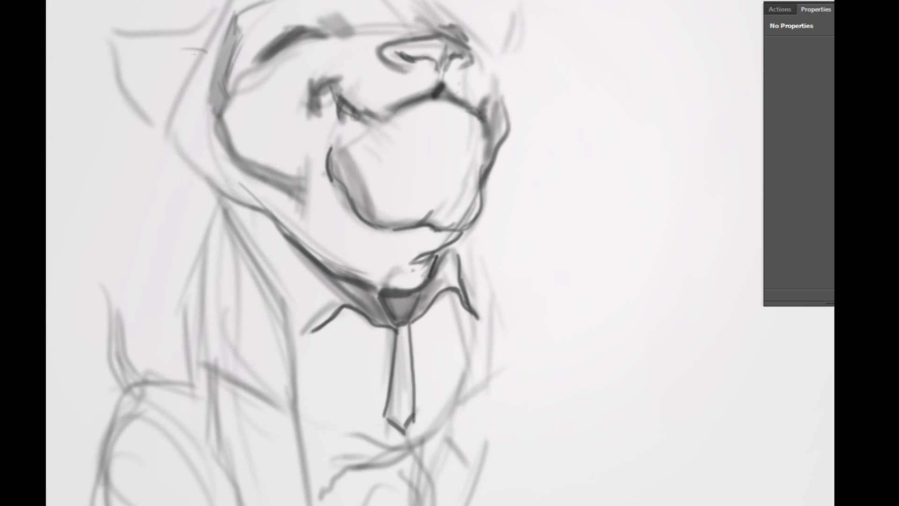
mouse_move(114, 33)
mouse_down()
mouse_move(175, 141)
mouse_move(260, 211)
mouse_move(204, 30)
mouse_up()
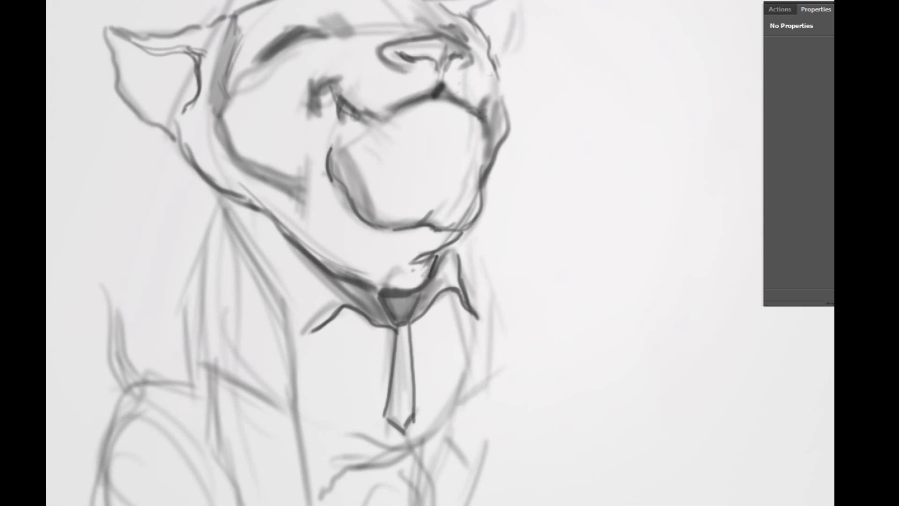
drag(512, 5, 502, 75)
drag(482, 5, 510, 56)
mouse_move(192, 108)
mouse_down()
mouse_move(145, 47)
mouse_move(117, 89)
mouse_up()
drag(192, 372, 281, 412)
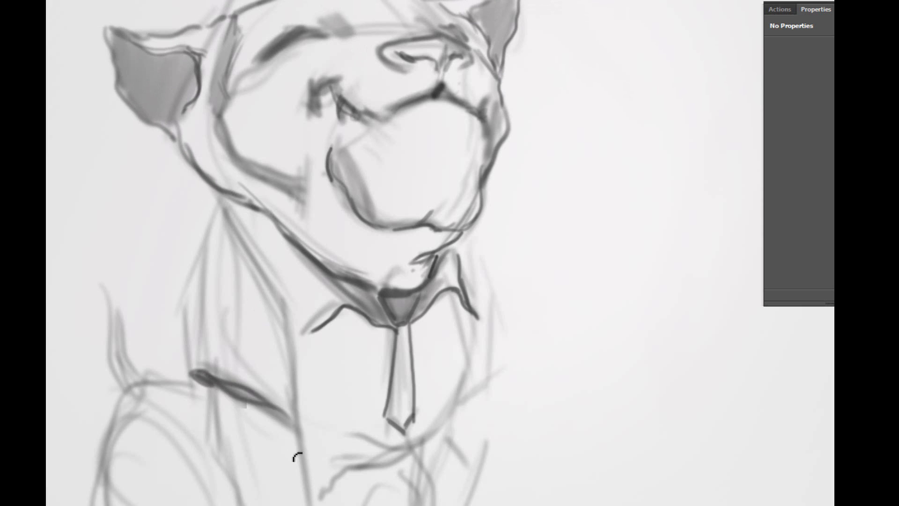
Step: Draw the shirt's shoulder and collar lines, the lapels, and a line right of the tie
drag(295, 461, 290, 319)
drag(328, 344, 299, 416)
mouse_move(227, 206)
mouse_down()
mouse_move(290, 328)
mouse_move(199, 361)
mouse_up()
drag(206, 244, 182, 369)
mouse_move(454, 328)
mouse_down()
mouse_move(461, 398)
mouse_move(339, 473)
mouse_move(311, 505)
mouse_up()
Step: Add the right collar and lapel lines, a long body curve and the jacket's right edge
drag(460, 297, 464, 373)
drag(454, 240, 461, 267)
drag(471, 244, 510, 346)
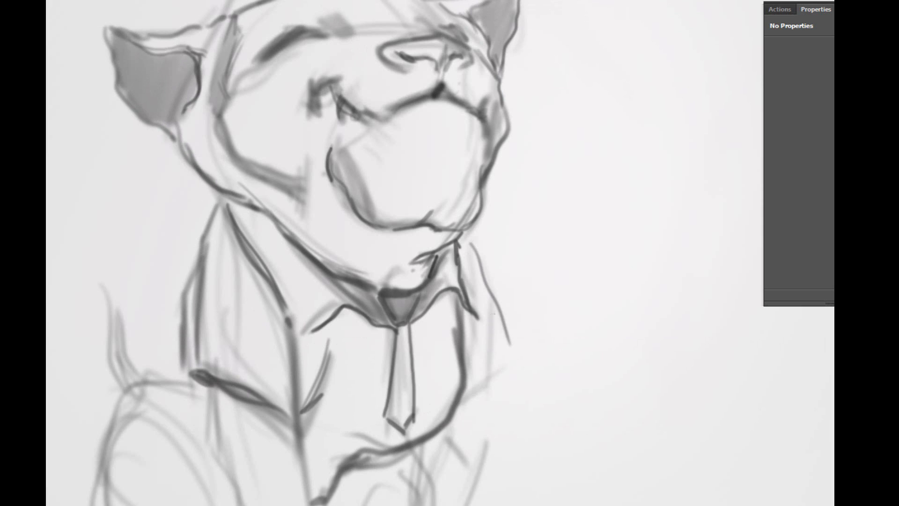
drag(479, 397, 467, 503)
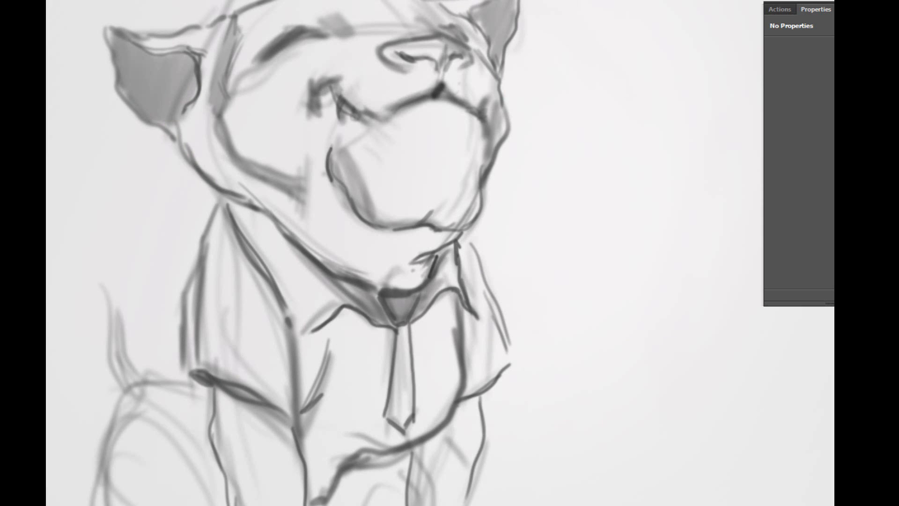
Step: Shade the lower jacket and left arm grey, darken the jacket side line and sketch the tail
drag(350, 481, 388, 496)
drag(370, 464, 337, 501)
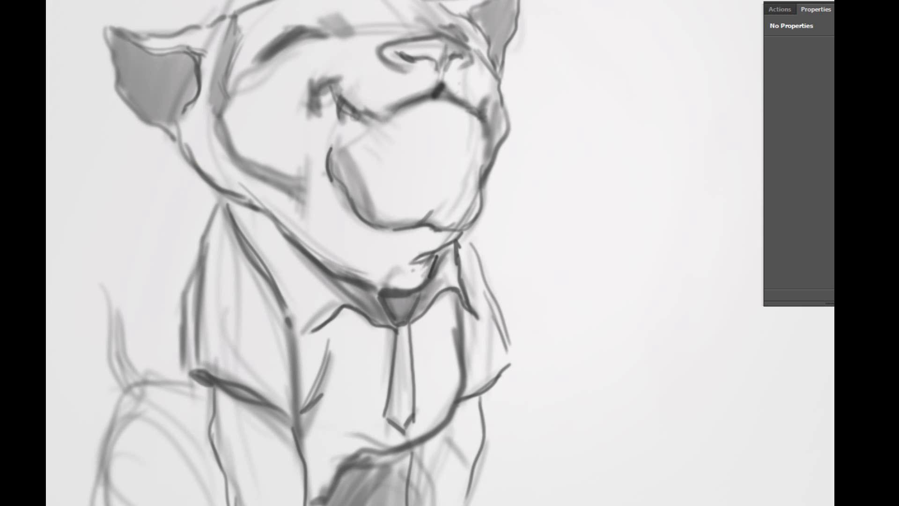
mouse_move(225, 501)
mouse_down()
mouse_move(154, 408)
mouse_move(192, 397)
mouse_move(136, 383)
mouse_move(96, 503)
mouse_up()
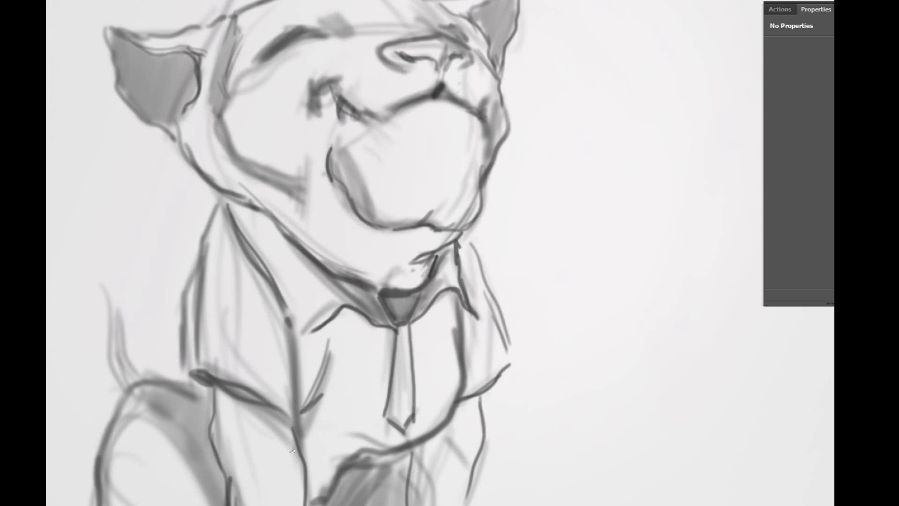
drag(214, 384, 213, 505)
drag(138, 380, 109, 321)
drag(102, 285, 129, 377)
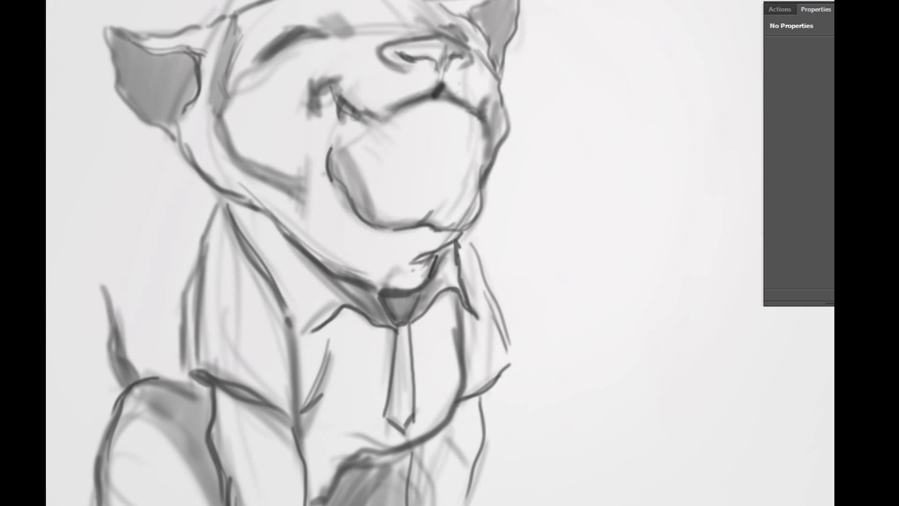
mouse_move(202, 380)
mouse_down()
mouse_move(281, 440)
mouse_move(263, 417)
mouse_up()
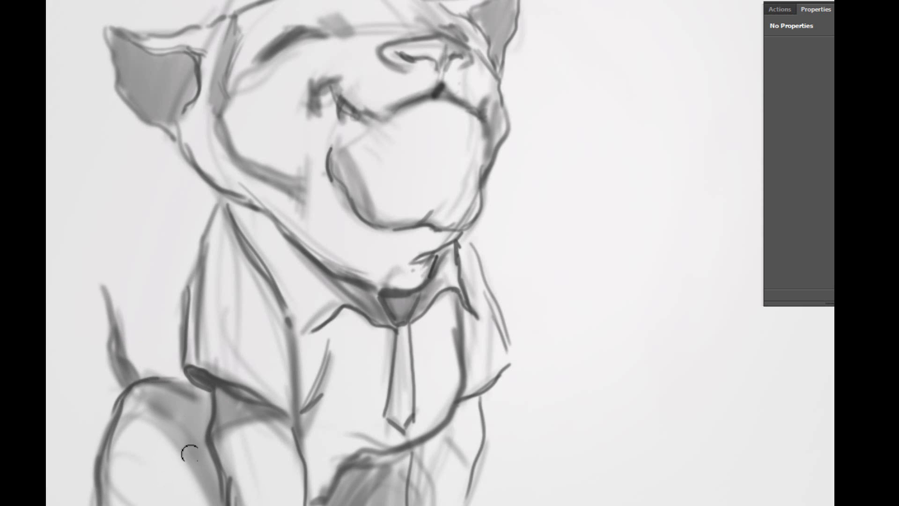
drag(192, 407, 117, 496)
Step: Zoom out to the whole drawing and try a paint colour, then discard the change
alt+click(395, 208)
click(438, 124)
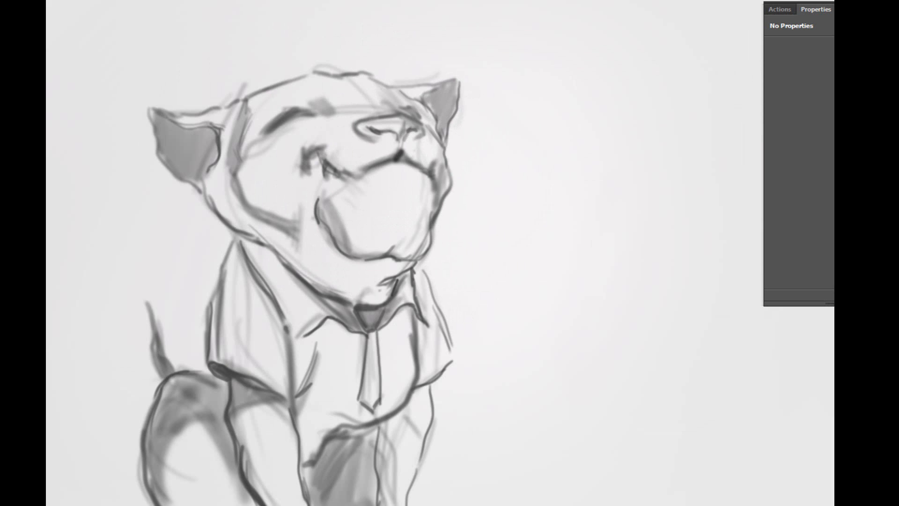
click(243, 295)
click(208, 293)
click(450, 259)
Step: Paint tan over the muzzle and neck, briefly checking the brush tips with F5
drag(369, 239, 361, 292)
drag(412, 188, 272, 197)
drag(281, 211, 375, 281)
key(F5)
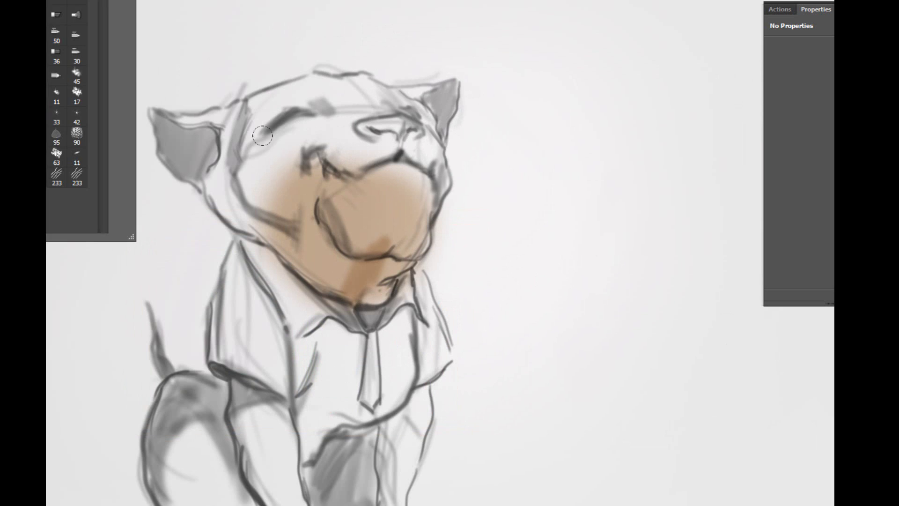
key(F5)
Step: Paint tan over the forehead, head top and cheek, then shade chin, ear and brow brown
drag(327, 140, 244, 225)
drag(398, 93, 281, 117)
mouse_move(300, 154)
mouse_down()
mouse_move(253, 170)
mouse_move(191, 134)
mouse_move(274, 213)
mouse_move(362, 272)
mouse_move(407, 136)
mouse_move(430, 99)
mouse_move(449, 140)
mouse_up()
mouse_move(440, 197)
mouse_down()
mouse_move(426, 134)
mouse_move(374, 89)
mouse_move(323, 103)
mouse_up()
mouse_move(393, 150)
mouse_down()
mouse_move(318, 159)
mouse_move(351, 248)
mouse_move(367, 234)
mouse_move(412, 262)
mouse_move(281, 140)
mouse_move(228, 196)
mouse_up()
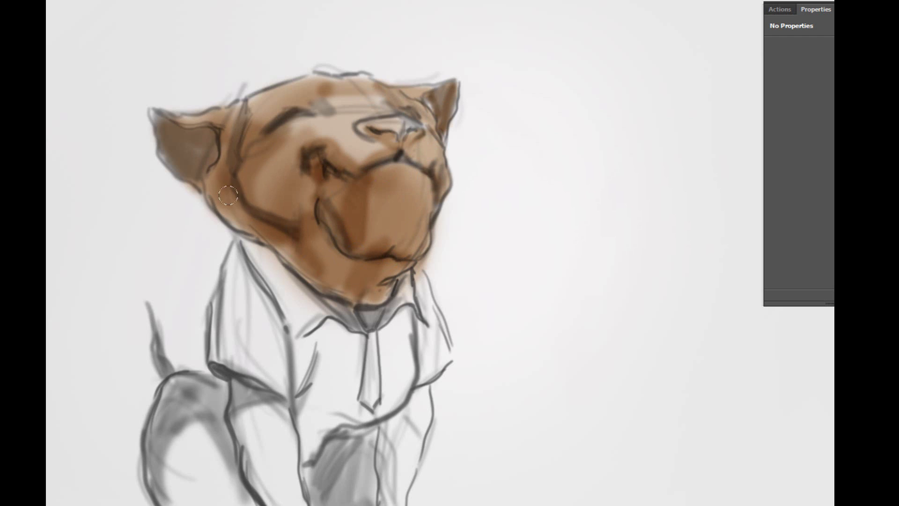
Step: Paint brown over the arms, paws and legs, and darken the chin shadow and ear
mouse_move(234, 389)
mouse_down()
mouse_move(281, 496)
mouse_move(169, 492)
mouse_up()
drag(318, 450, 365, 487)
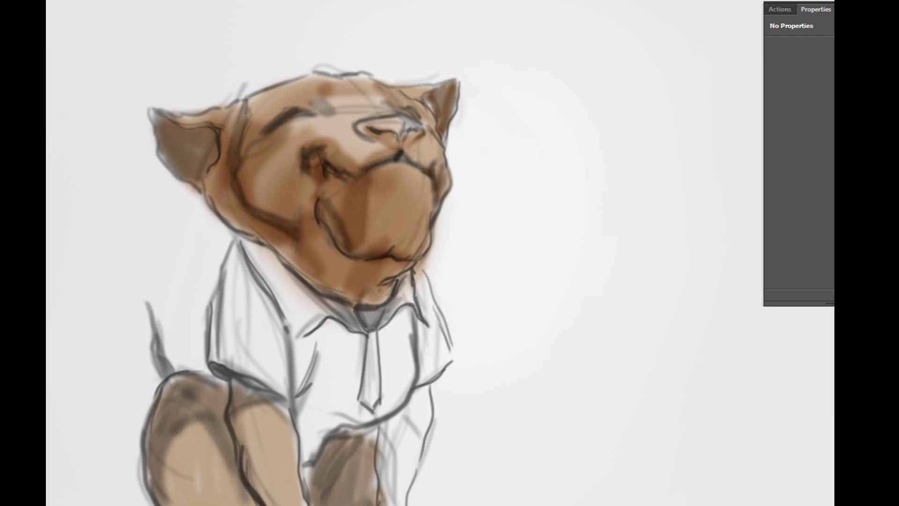
mouse_move(436, 398)
mouse_down()
mouse_move(378, 482)
mouse_move(258, 407)
mouse_up()
drag(234, 380, 267, 426)
mouse_move(253, 469)
mouse_down()
mouse_move(197, 403)
mouse_move(159, 487)
mouse_up()
mouse_move(309, 492)
mouse_down()
mouse_move(414, 425)
mouse_move(435, 388)
mouse_up()
drag(290, 253, 405, 266)
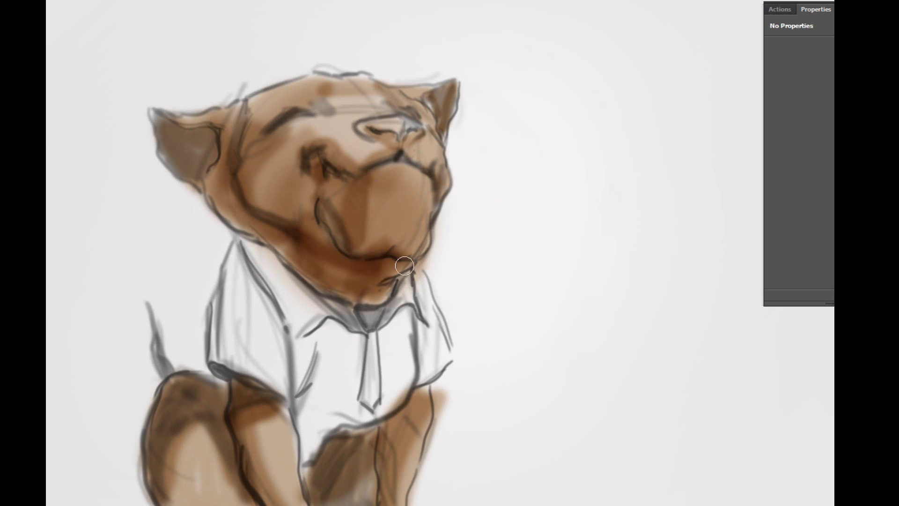
mouse_move(210, 140)
mouse_down()
mouse_move(186, 144)
mouse_move(150, 113)
mouse_up()
drag(315, 395, 314, 330)
Step: Set the colour to pale teal #9ed8d6 and paint the shirt and collar
click(182, 273)
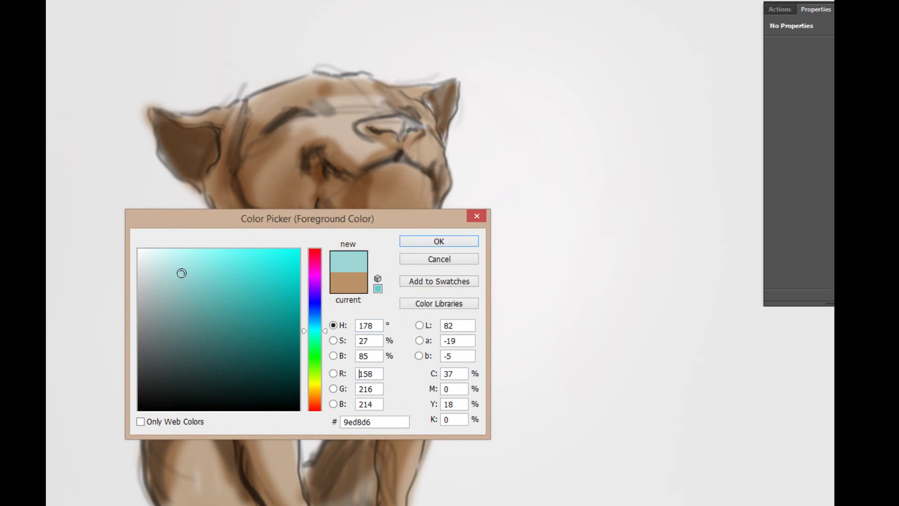
key(Return)
mouse_move(323, 422)
mouse_down()
mouse_move(244, 253)
mouse_move(311, 398)
mouse_up()
mouse_move(328, 337)
mouse_down()
mouse_move(352, 406)
mouse_move(412, 281)
mouse_move(422, 328)
mouse_move(402, 290)
mouse_up()
drag(253, 253, 286, 346)
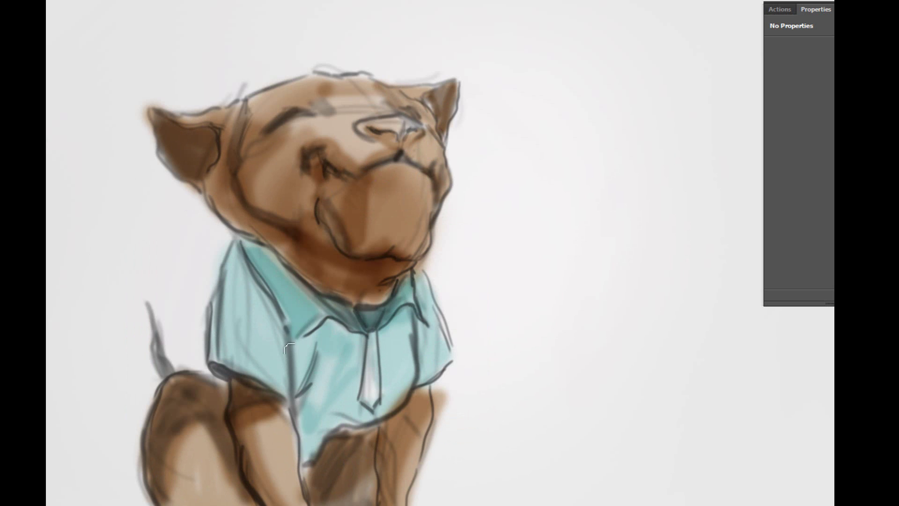
Step: Shade the shirt with darker teal #3f7c7a, paint the tie dark brown, and fit the canvas
click(217, 332)
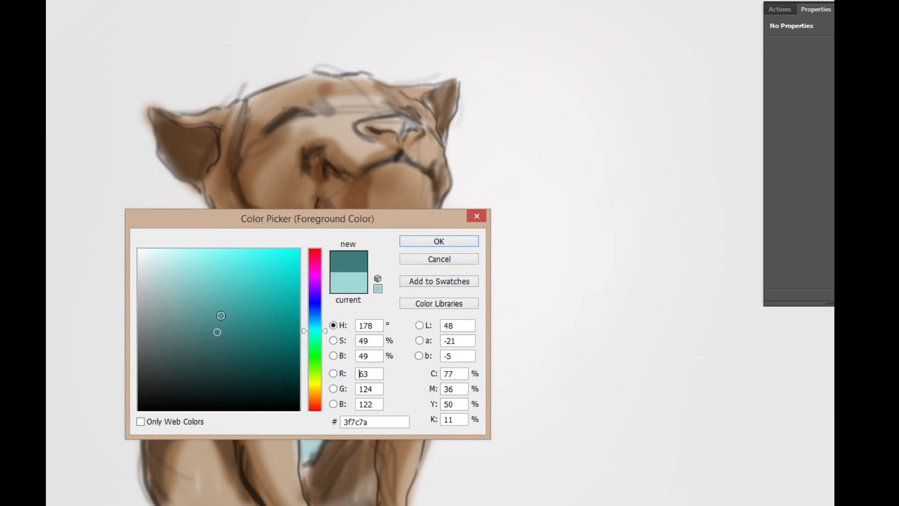
key(Return)
mouse_move(307, 471)
mouse_down()
mouse_move(299, 398)
mouse_move(393, 407)
mouse_up()
mouse_move(300, 412)
mouse_down()
mouse_move(365, 327)
mouse_move(369, 402)
mouse_up()
click(215, 324)
click(226, 349)
click(440, 242)
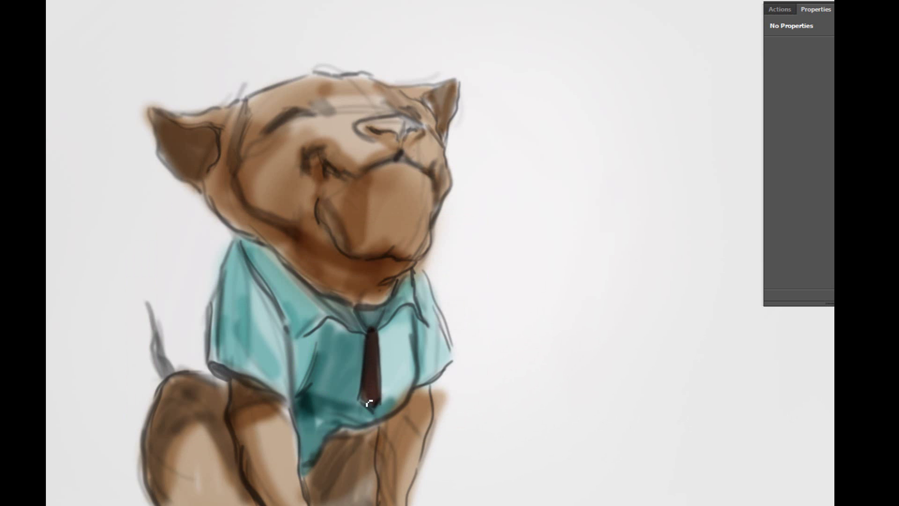
key(ctrl+0)
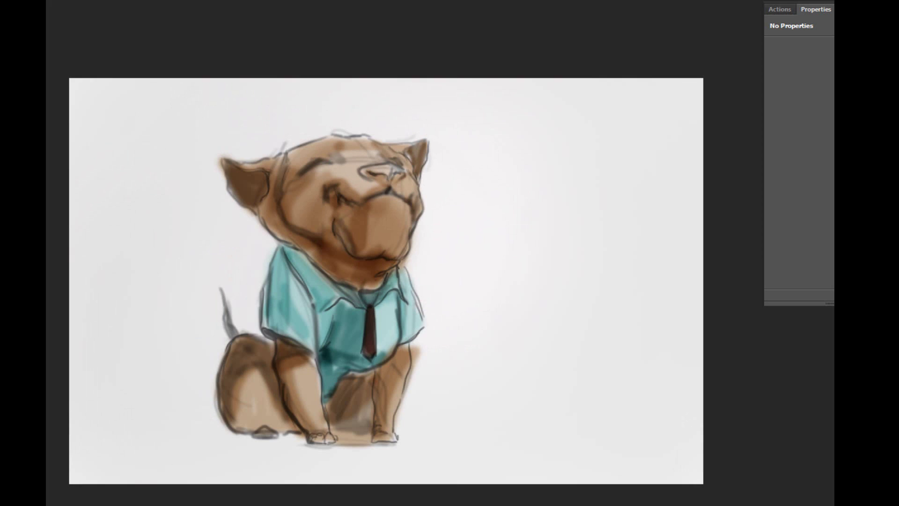
Step: Crop the canvas to the area around the dog and zoom in on its head
drag(477, 78, 166, 478)
key(Return)
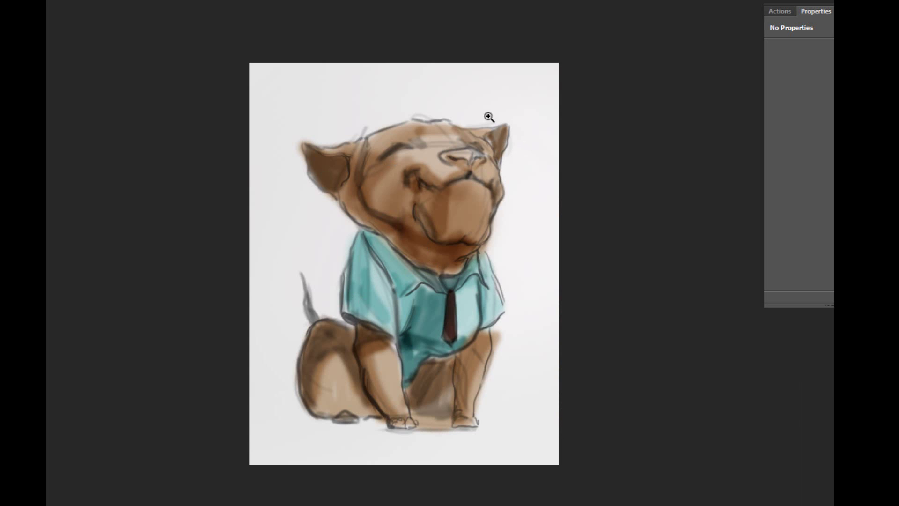
click(489, 117)
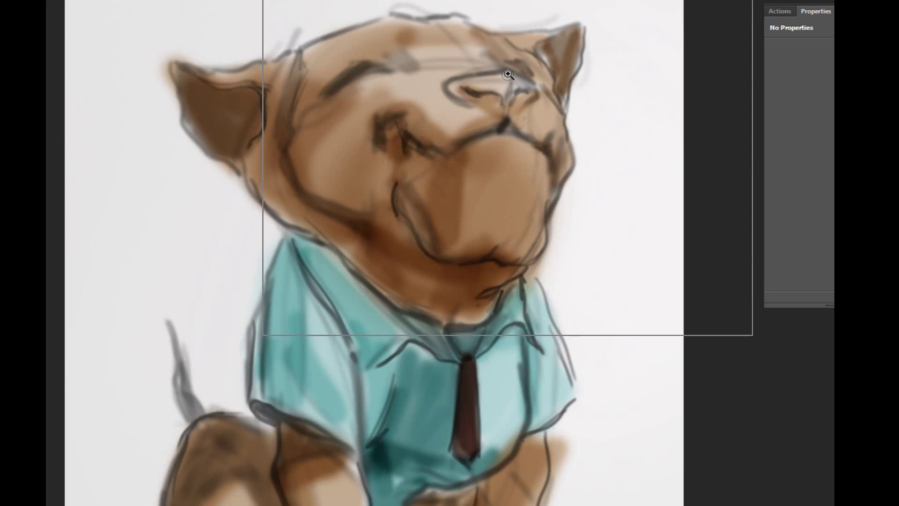
Step: Sample a dark tone and shade the nose, eye, left cheek, left ear and chin
key(alt)
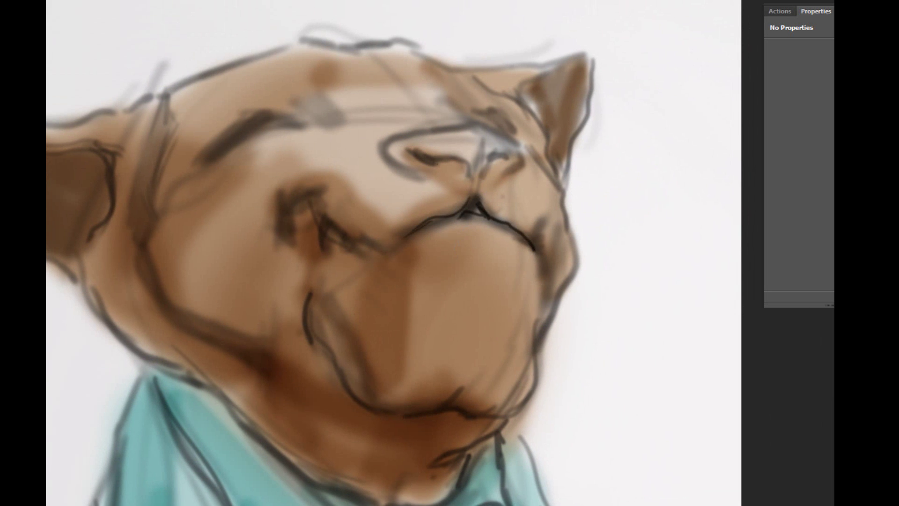
mouse_move(488, 158)
mouse_down()
mouse_move(398, 147)
mouse_move(472, 160)
mouse_up()
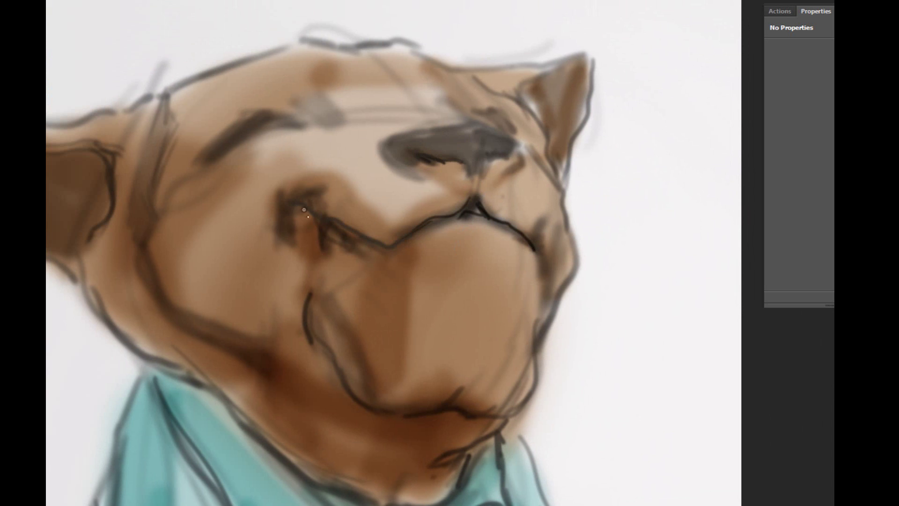
mouse_move(304, 210)
mouse_down()
mouse_move(328, 246)
mouse_move(351, 242)
mouse_move(288, 197)
mouse_up()
mouse_move(225, 173)
mouse_down()
mouse_move(152, 215)
mouse_move(188, 318)
mouse_up()
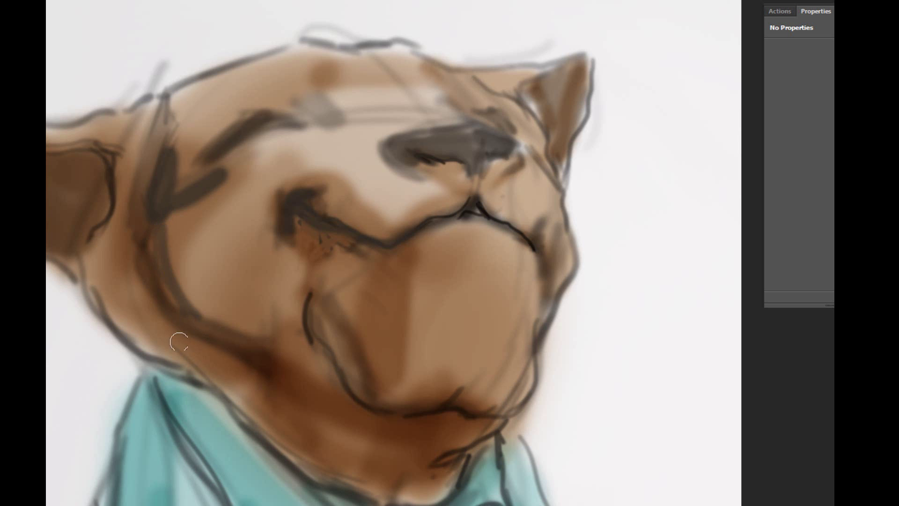
mouse_move(177, 356)
mouse_down()
mouse_move(113, 199)
mouse_move(59, 224)
mouse_up()
drag(144, 171, 136, 150)
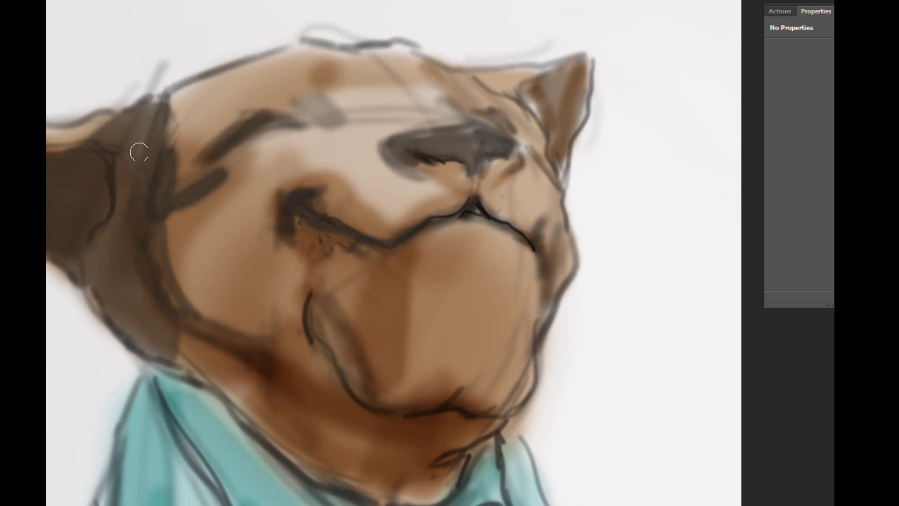
drag(197, 356, 346, 482)
Step: Deepen the under-chin shadow, shade inside the right ear, and add a dark left eyebrow
mouse_move(492, 421)
mouse_down()
mouse_move(459, 459)
mouse_move(357, 443)
mouse_move(244, 341)
mouse_move(255, 373)
mouse_move(188, 355)
mouse_up()
drag(548, 82, 529, 117)
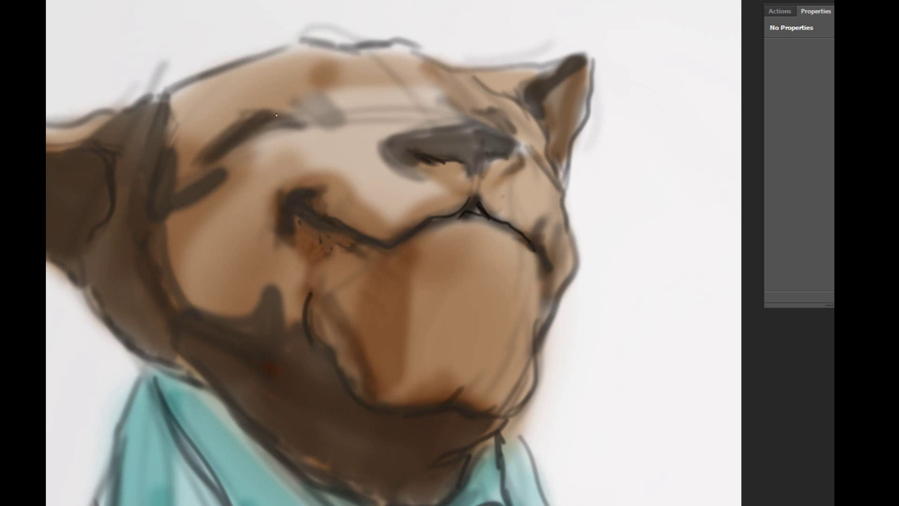
drag(253, 109, 297, 123)
drag(211, 154, 251, 124)
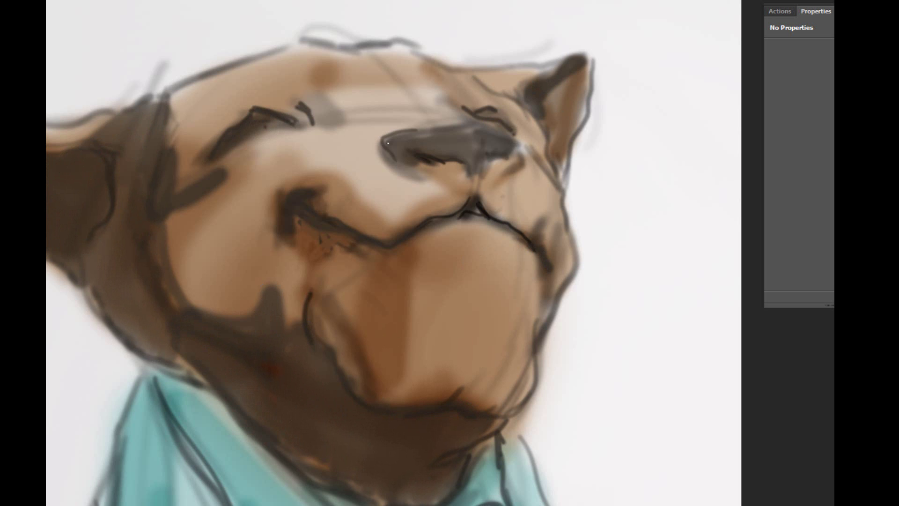
scroll(316, 206, down, 5)
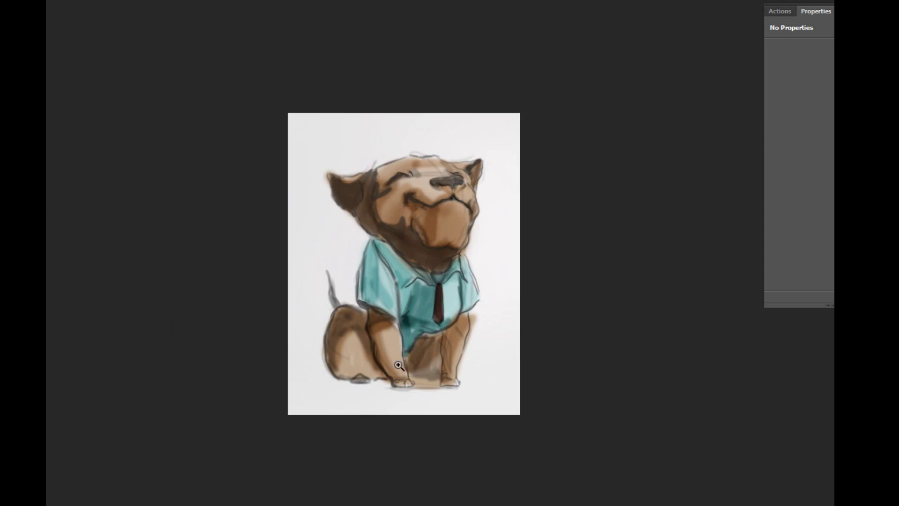
Step: Paint dark brown shadow over both haunches and the belly below the shirt
scroll(398, 365, up, 5)
mouse_move(284, 401)
mouse_down()
mouse_move(237, 488)
mouse_move(263, 367)
mouse_move(304, 356)
mouse_move(354, 490)
mouse_move(375, 381)
mouse_up()
drag(356, 450, 365, 356)
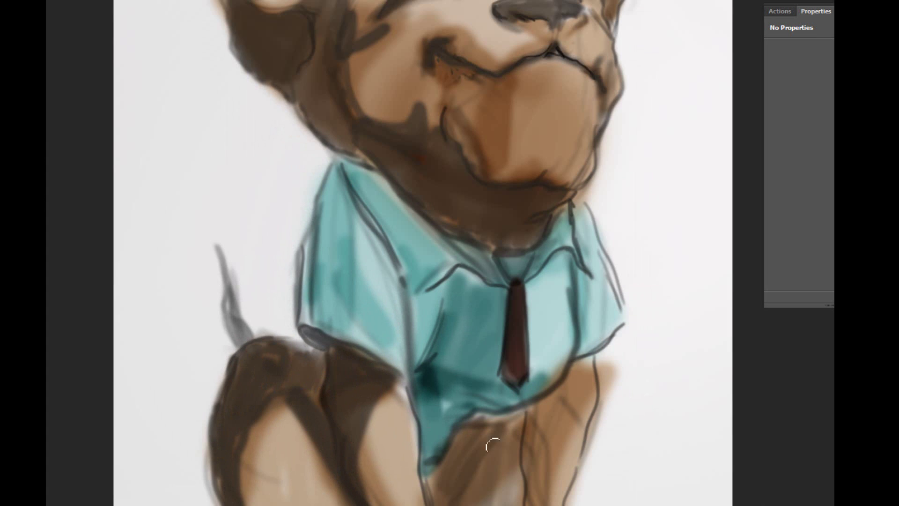
drag(488, 437, 449, 504)
drag(496, 415, 501, 503)
drag(529, 433, 590, 356)
Step: Add dark teal fold shading across the shirt, right collar and left edge
mouse_move(468, 419)
mouse_down()
mouse_move(431, 482)
mouse_move(441, 388)
mouse_up()
drag(445, 384, 480, 407)
drag(442, 337, 468, 319)
mouse_move(402, 300)
mouse_down()
mouse_move(552, 285)
mouse_move(572, 253)
mouse_up()
drag(347, 192, 403, 323)
drag(330, 175, 324, 347)
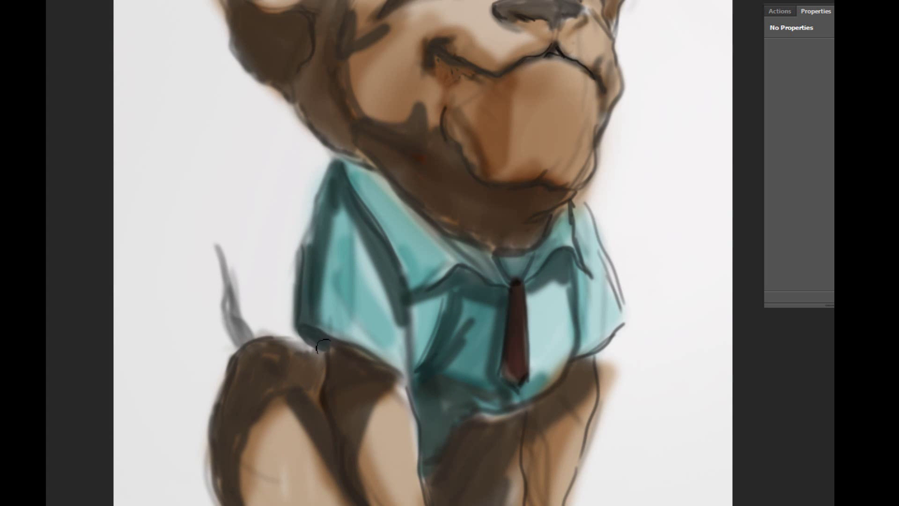
Step: Zoom in on the head and add tan strokes on the forehead and between the eyes
key(ctrl+0)
drag(300, 62, 580, 309)
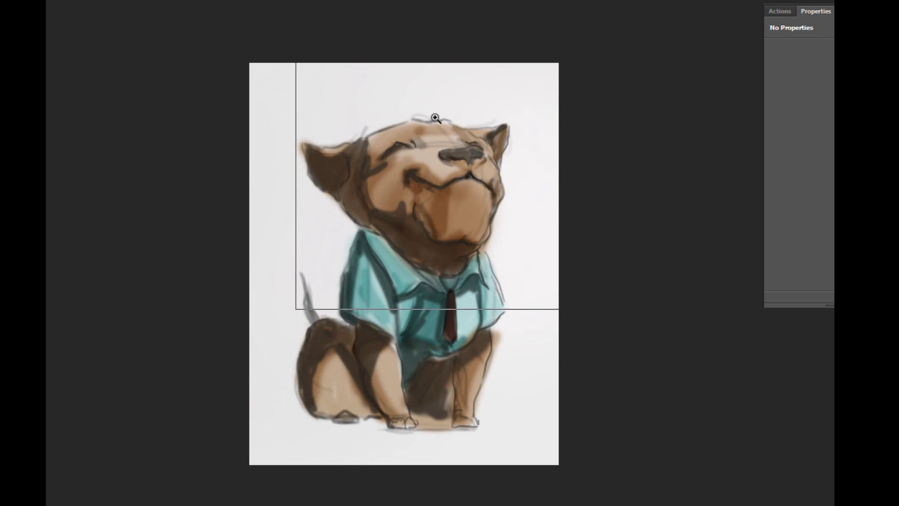
drag(438, 46, 402, 116)
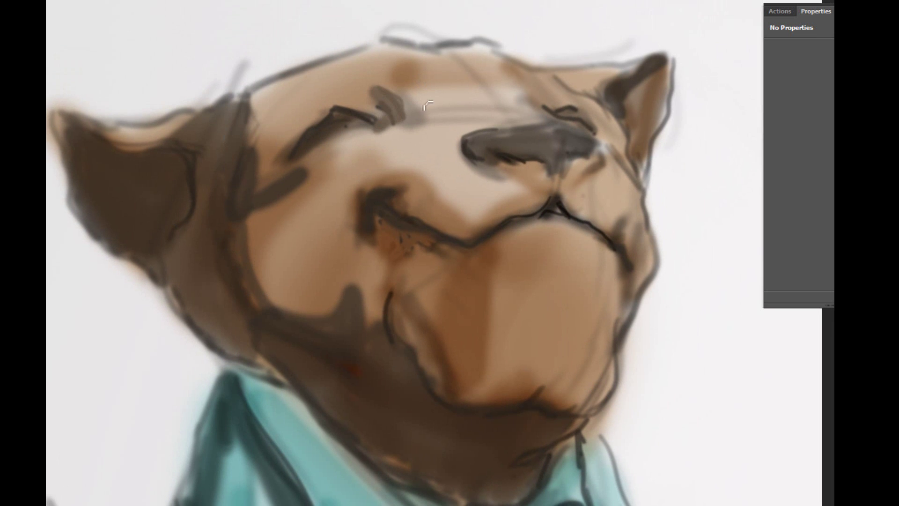
drag(253, 117, 347, 75)
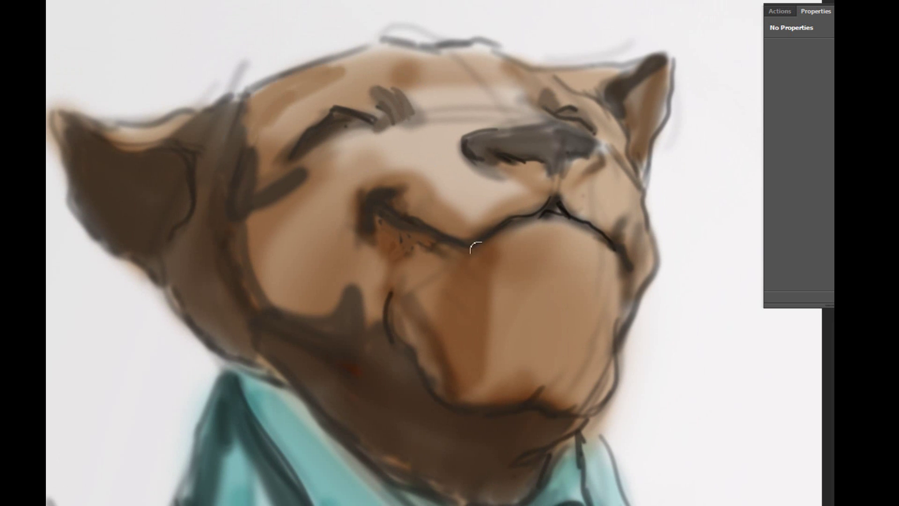
mouse_move(516, 187)
mouse_down()
mouse_move(437, 180)
mouse_move(442, 95)
mouse_up()
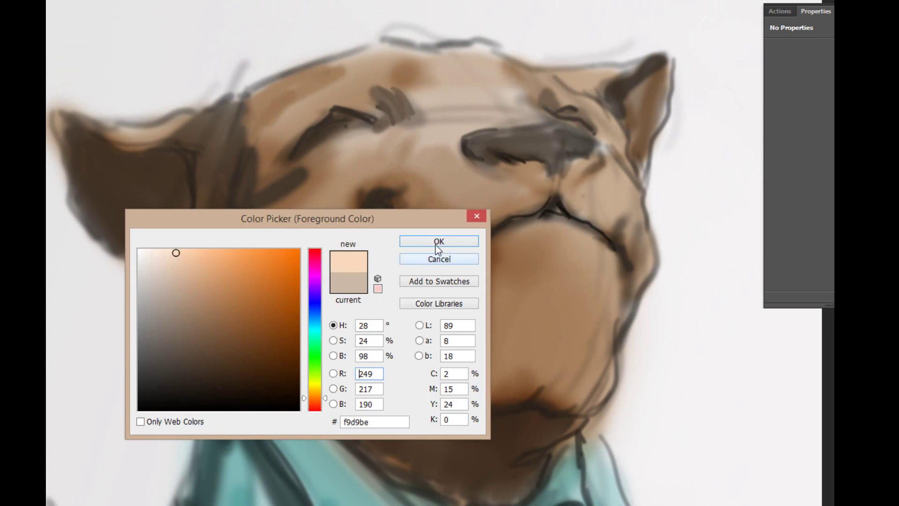
Step: Brush light tan highlights on the nose bridge, forehead, right cheek, jowl and left ear
key(Return)
drag(527, 117, 323, 149)
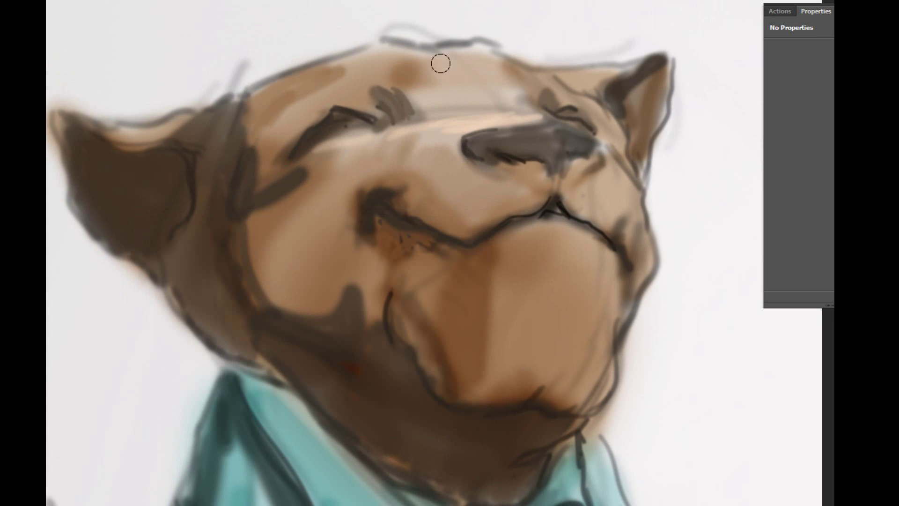
drag(440, 63, 476, 73)
drag(618, 176, 637, 225)
mouse_move(596, 281)
mouse_down()
mouse_move(576, 365)
mouse_move(585, 244)
mouse_up()
drag(609, 117, 532, 82)
drag(188, 140, 77, 117)
Step: Paint a dark ground shadow under the feet and around the inner leg
key(ctrl+0)
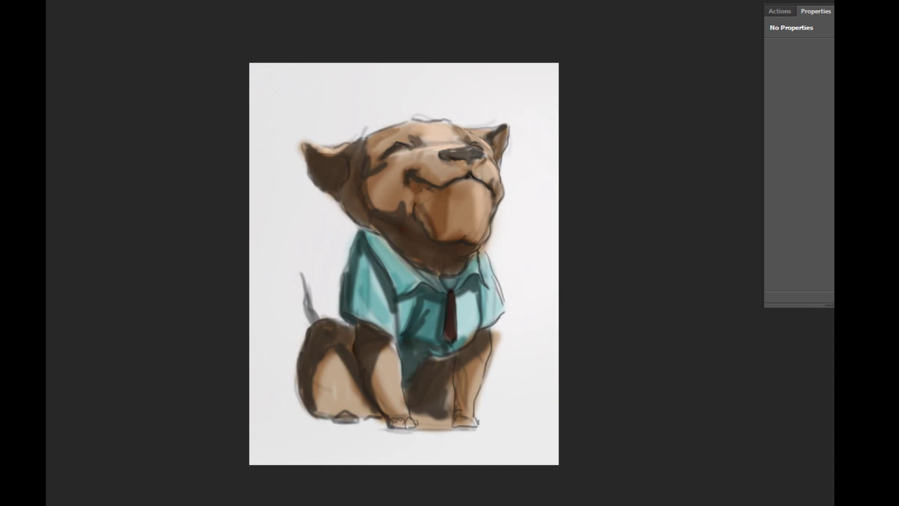
key(ctrl+plus)
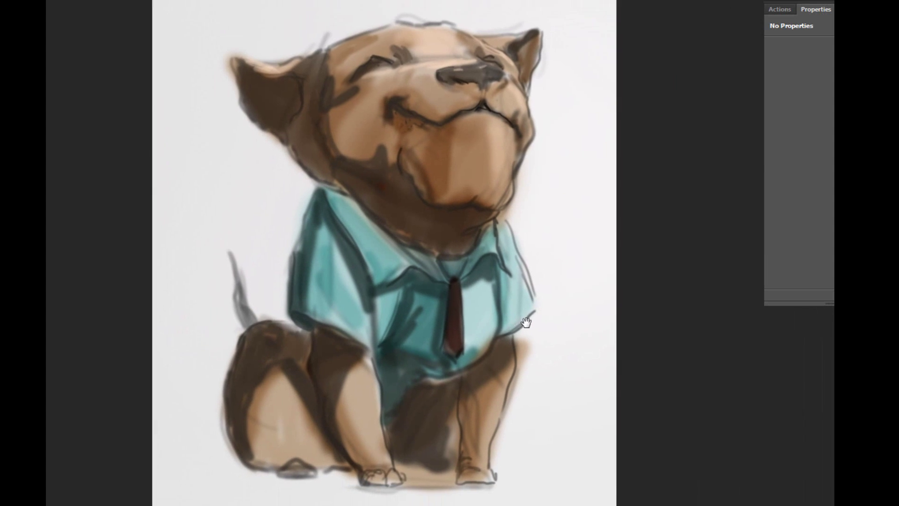
click(422, 113)
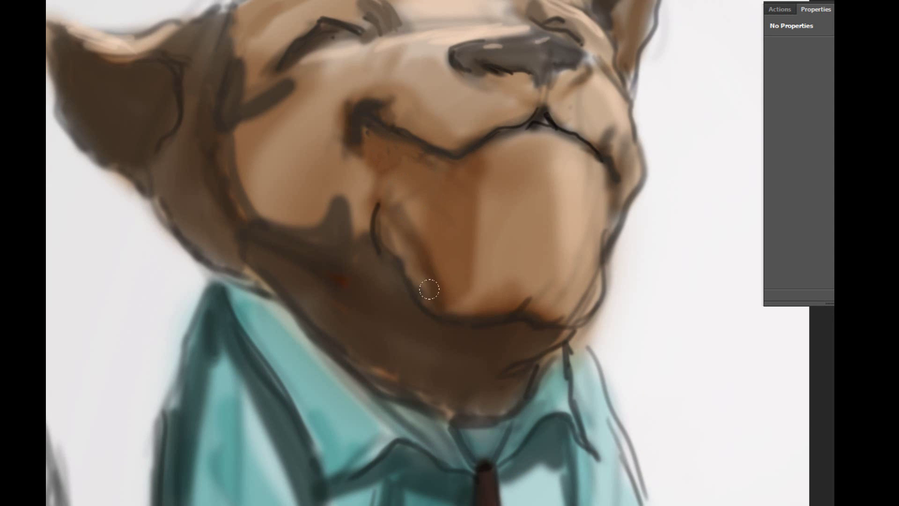
scroll(390, 43, down, 4)
scroll(425, 169, down, 1)
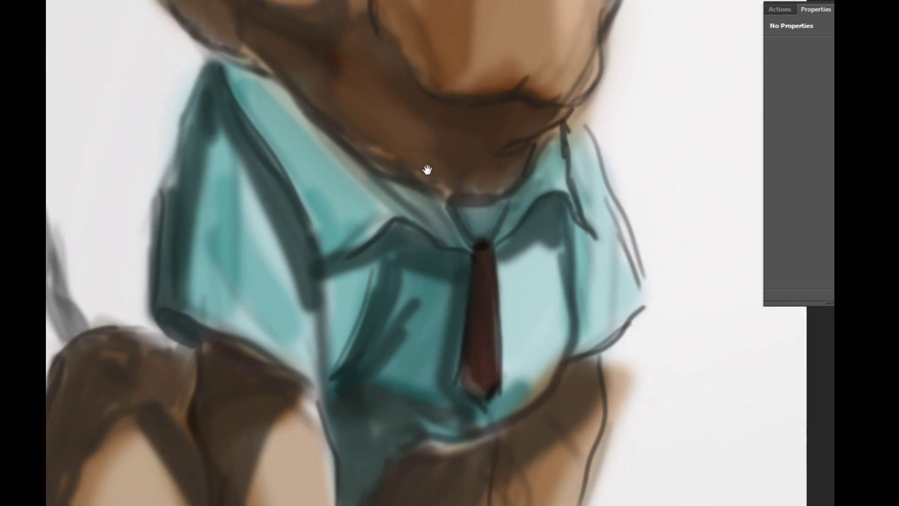
scroll(287, 165, down, 3)
scroll(126, 234, right, 3)
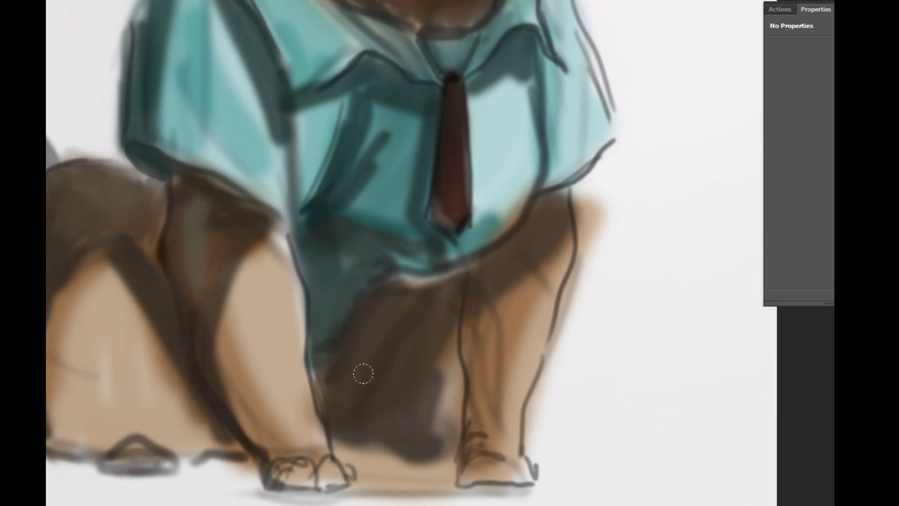
mouse_move(238, 457)
mouse_down()
mouse_move(61, 473)
mouse_move(328, 489)
mouse_move(421, 466)
mouse_move(257, 476)
mouse_up()
mouse_move(155, 267)
mouse_down()
mouse_move(170, 457)
mouse_move(63, 474)
mouse_move(140, 498)
mouse_move(234, 497)
mouse_up()
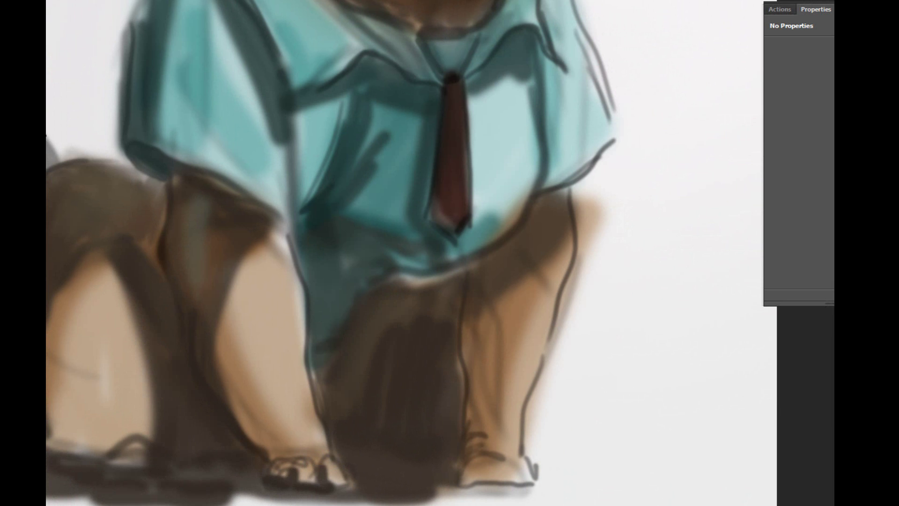
Step: Outline and darken the ear, then darken the nose including its right side
scroll(130, 206, up, 10)
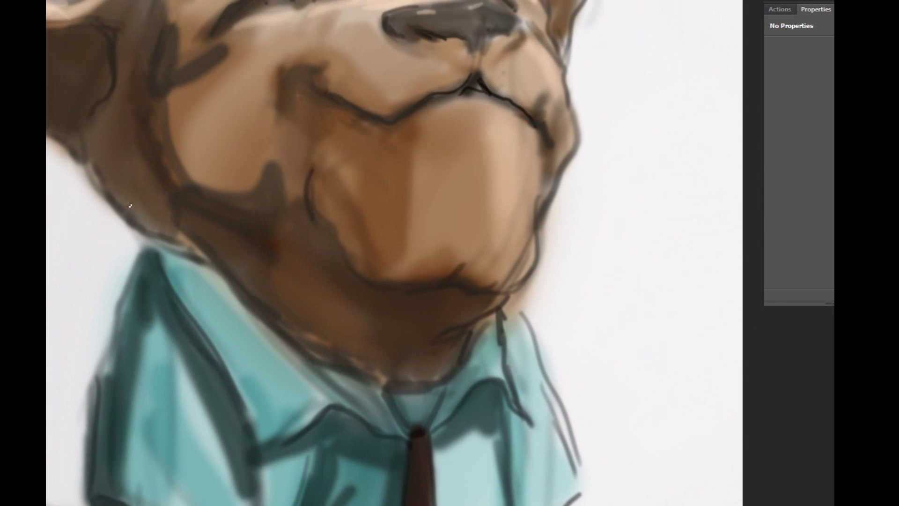
drag(117, 60, 75, 131)
drag(110, 30, 47, 26)
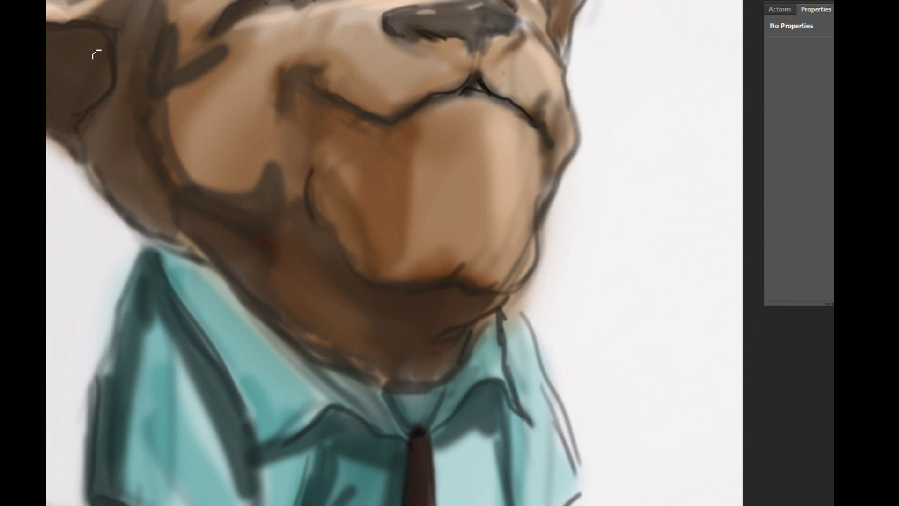
drag(96, 52, 73, 114)
scroll(423, 139, up, 3)
drag(393, 99, 412, 129)
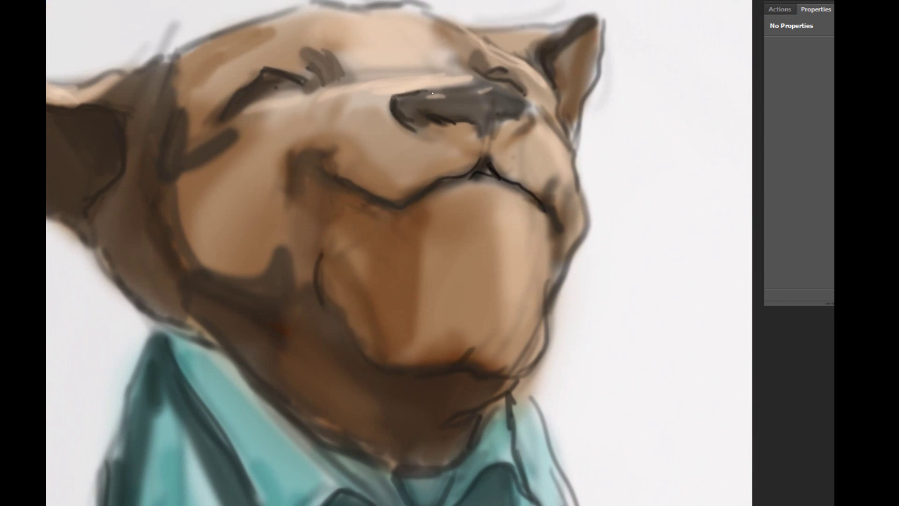
drag(468, 89, 438, 126)
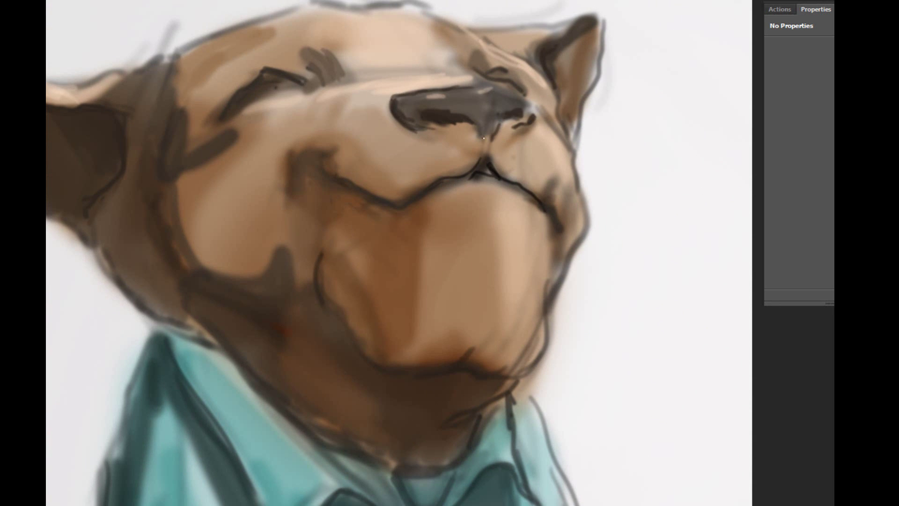
mouse_move(532, 111)
mouse_down()
mouse_move(449, 104)
mouse_move(515, 126)
mouse_up()
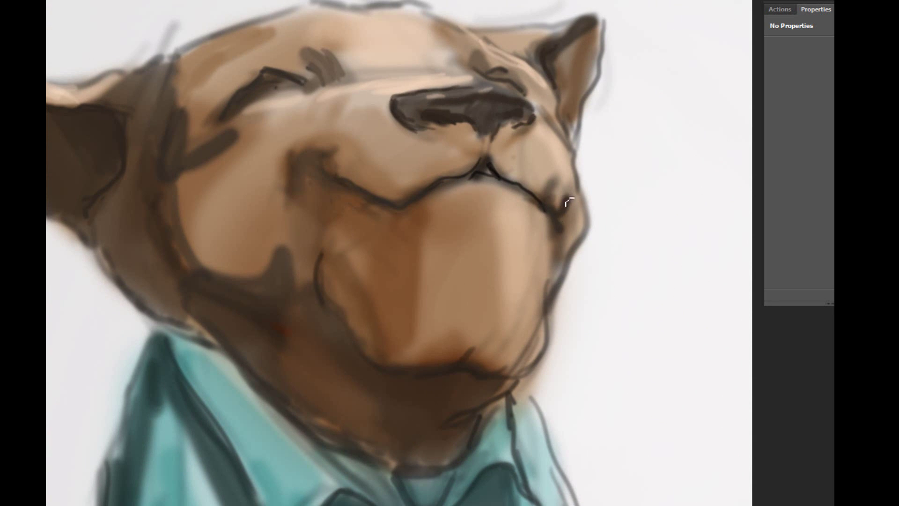
Step: Sample the muzzle's brown and paint below the mouth, over the muzzle and the left cheek
alt+click(421, 230)
drag(525, 211, 401, 161)
drag(468, 141, 337, 140)
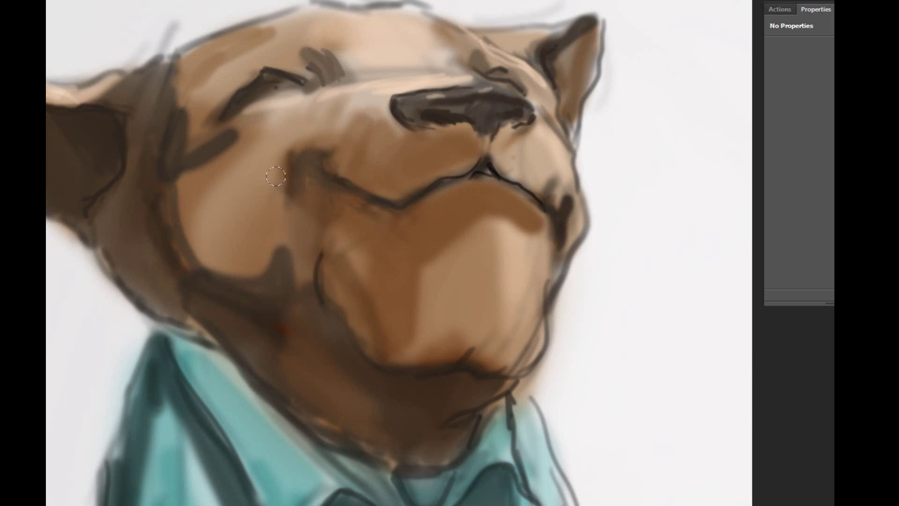
mouse_move(183, 230)
mouse_down()
mouse_move(257, 214)
mouse_move(300, 141)
mouse_up()
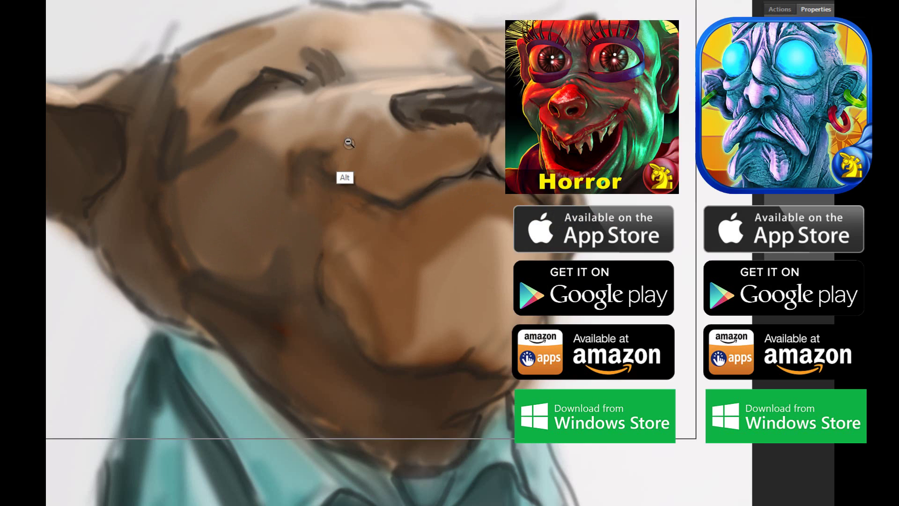
key(ctrl+0)
drag(470, 152, 327, 155)
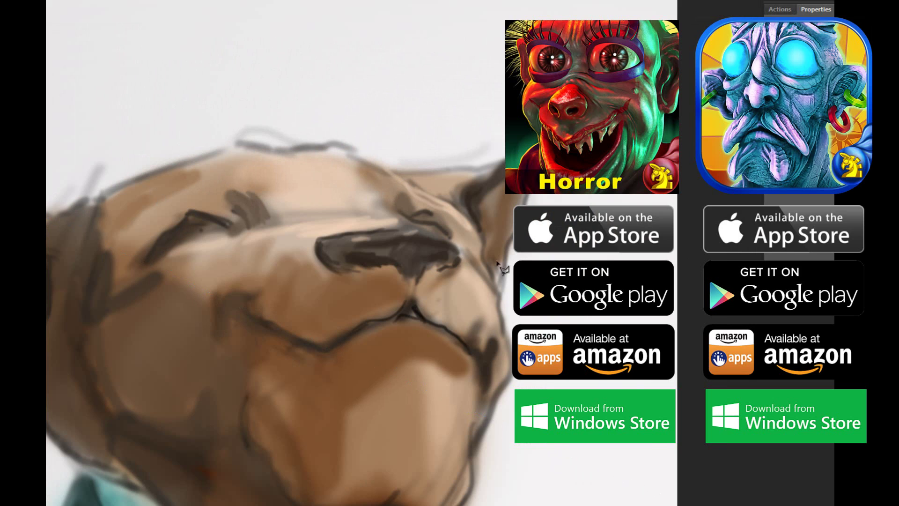
drag(497, 263, 220, 124)
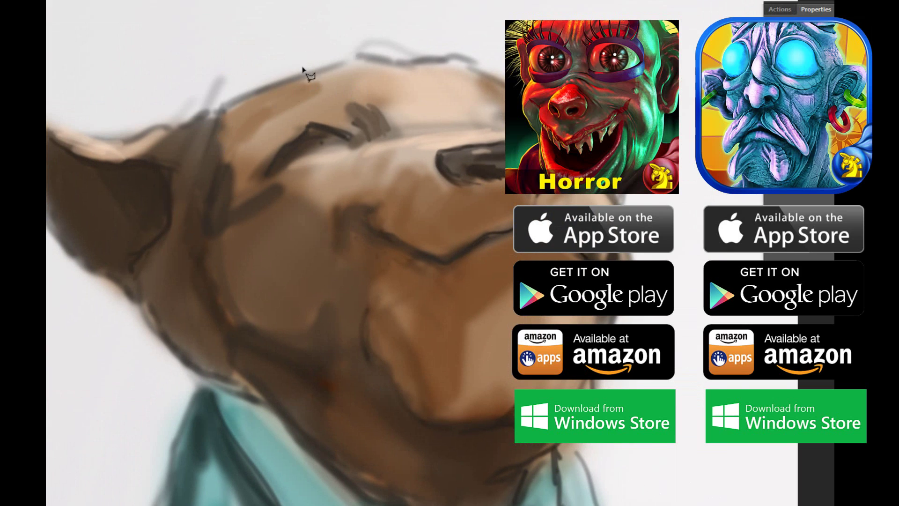